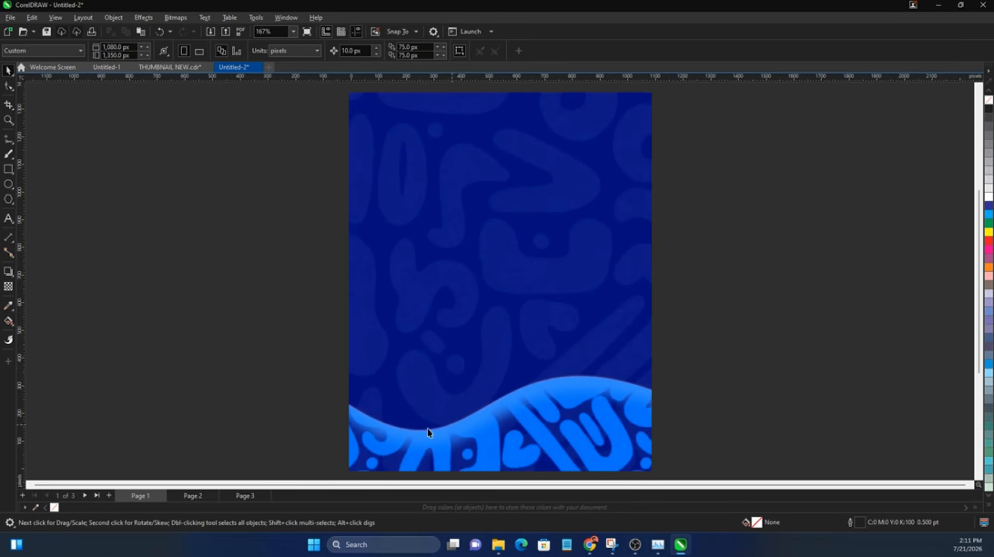
Examine the patterned curved shapes behind the subjects in the three flyer designs on page 2
click(193, 496)
scroll(428, 364, down, 2)
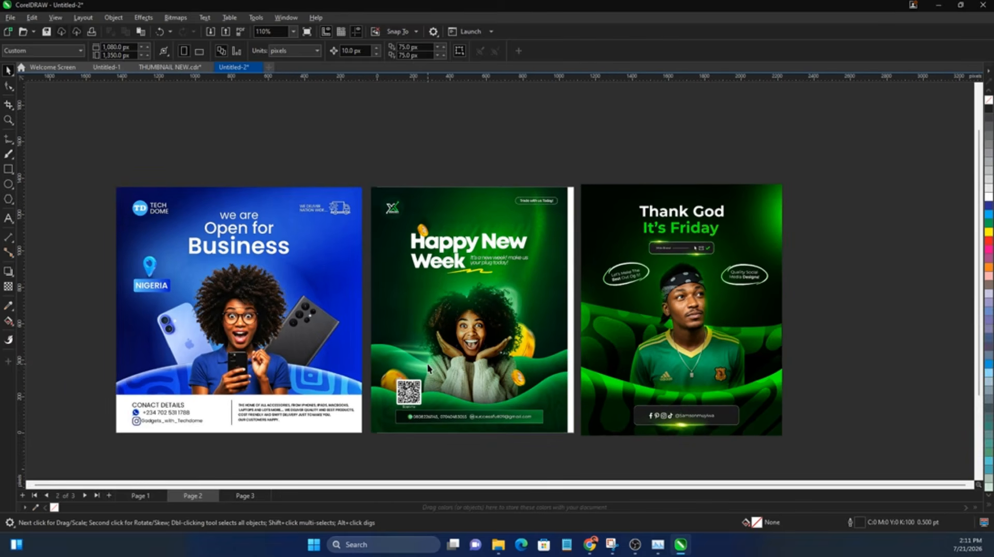
scroll(160, 392, up, 1)
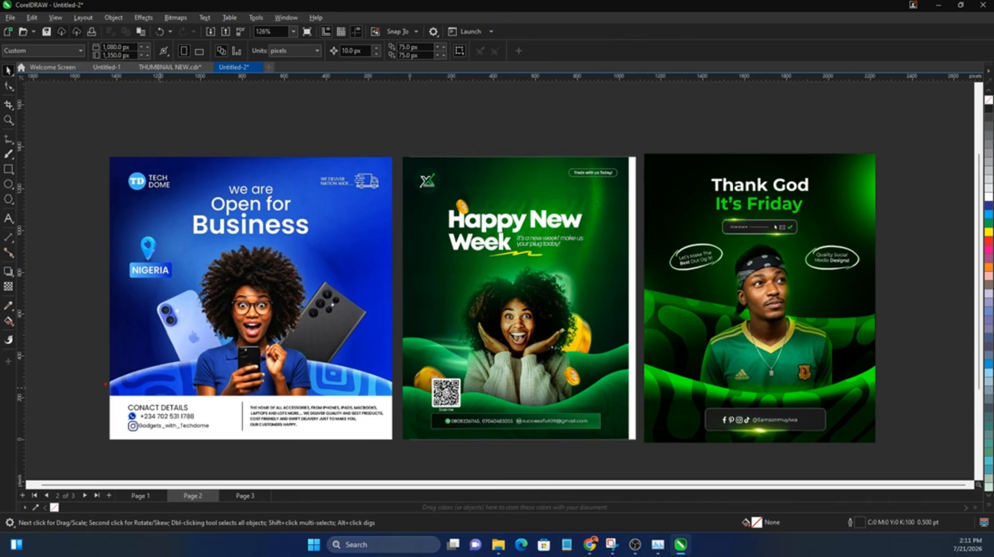
drag(149, 374, 229, 353)
mouse_move(327, 363)
mouse_down()
mouse_move(400, 392)
mouse_move(141, 390)
mouse_up()
drag(390, 387, 578, 400)
mouse_move(645, 369)
mouse_down()
mouse_move(781, 387)
mouse_move(873, 369)
mouse_up()
Review the Shape, Color, Pattern and Glow Effect checklist on page 3
click(246, 496)
scroll(611, 310, up, 2)
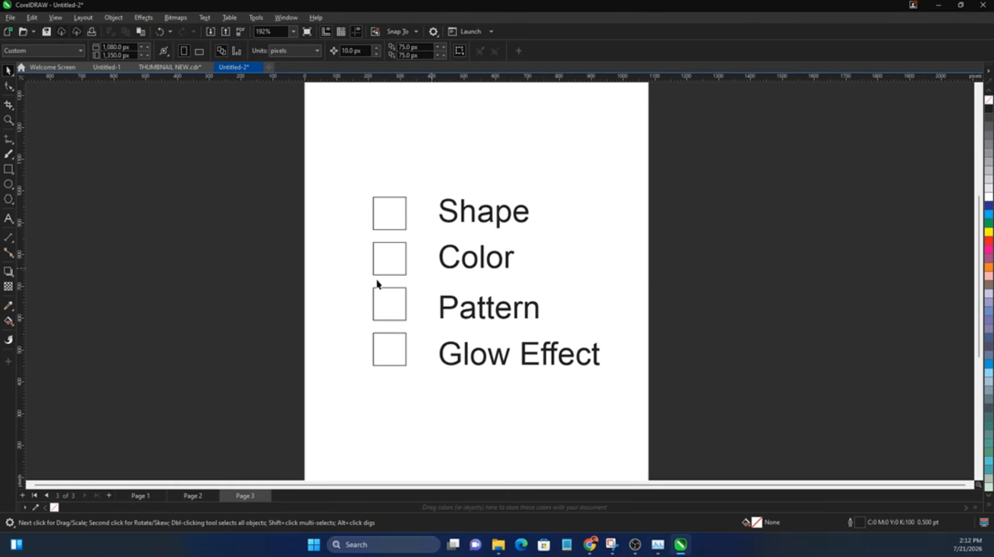
drag(392, 213, 437, 202)
drag(387, 256, 421, 253)
drag(383, 313, 425, 296)
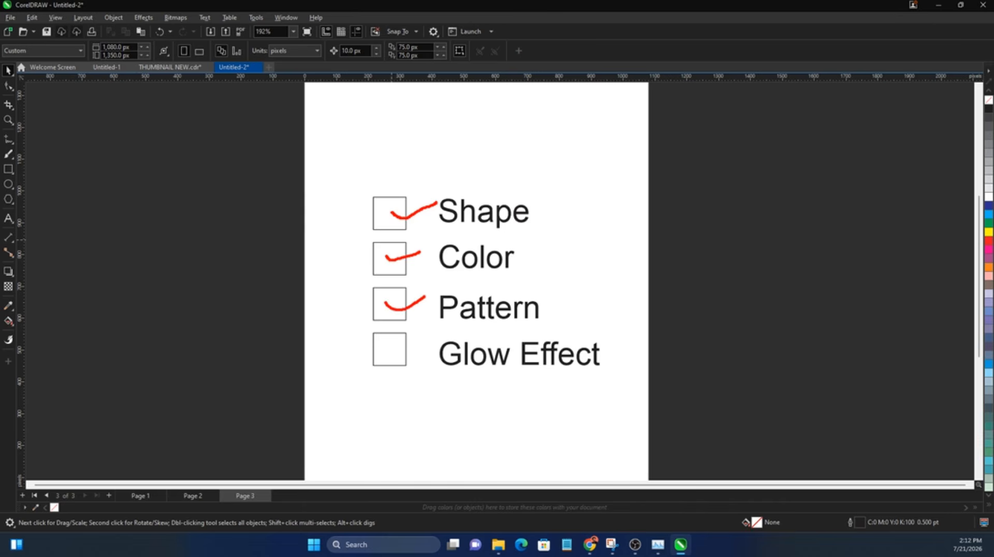
drag(392, 349, 423, 338)
key(Escape)
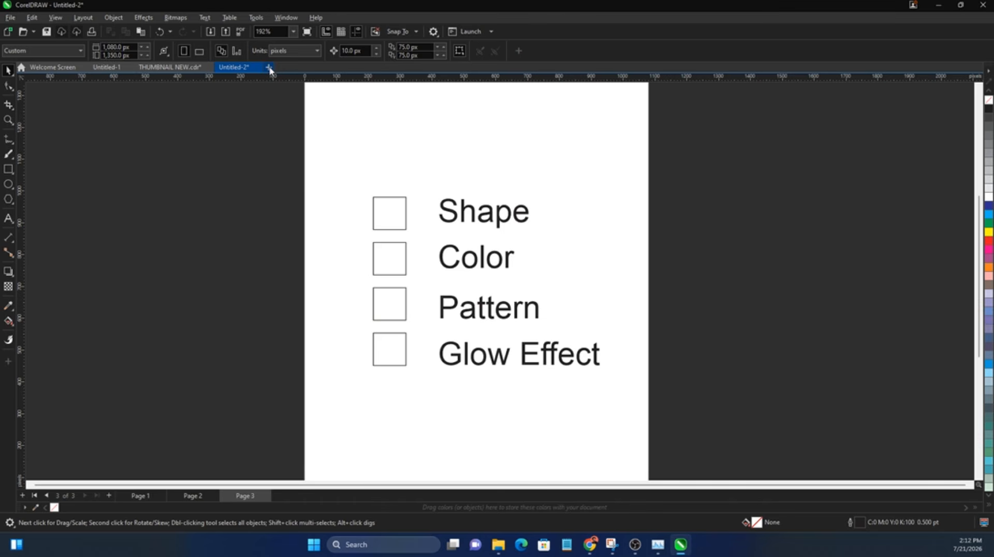
Create a new default document, switch its units to pixels and set the page size to 1080 x 1350 px
key(ctrl+n)
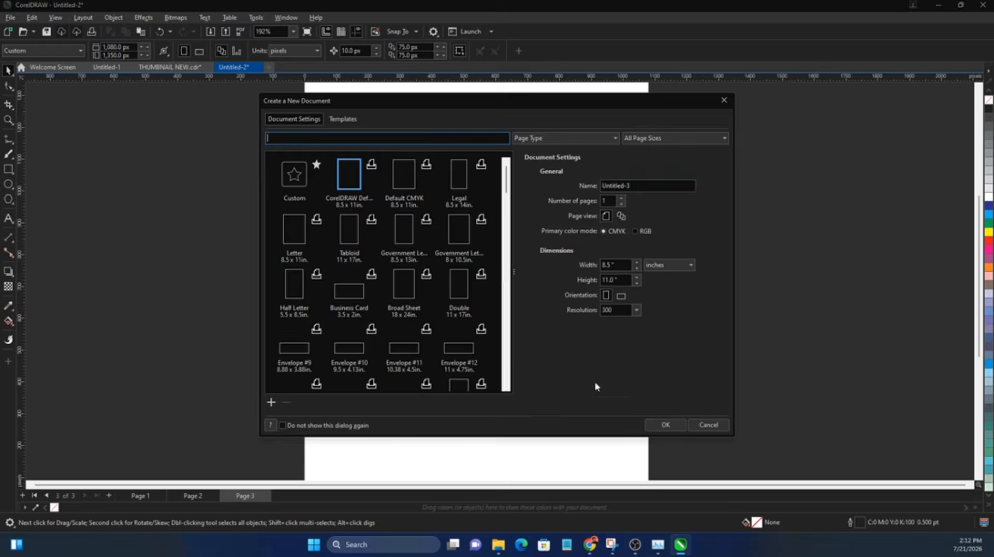
key(Return)
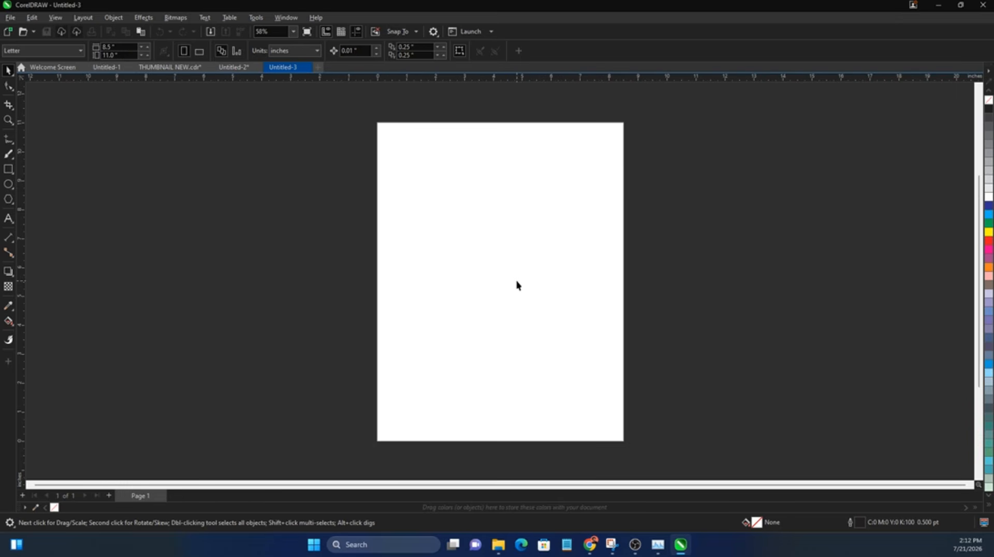
click(296, 55)
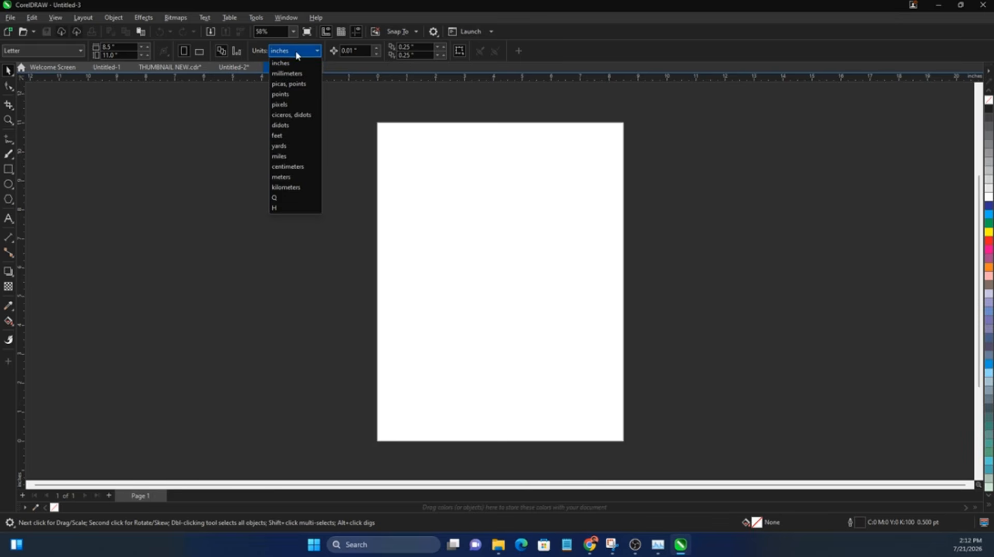
click(289, 105)
double_click(119, 47)
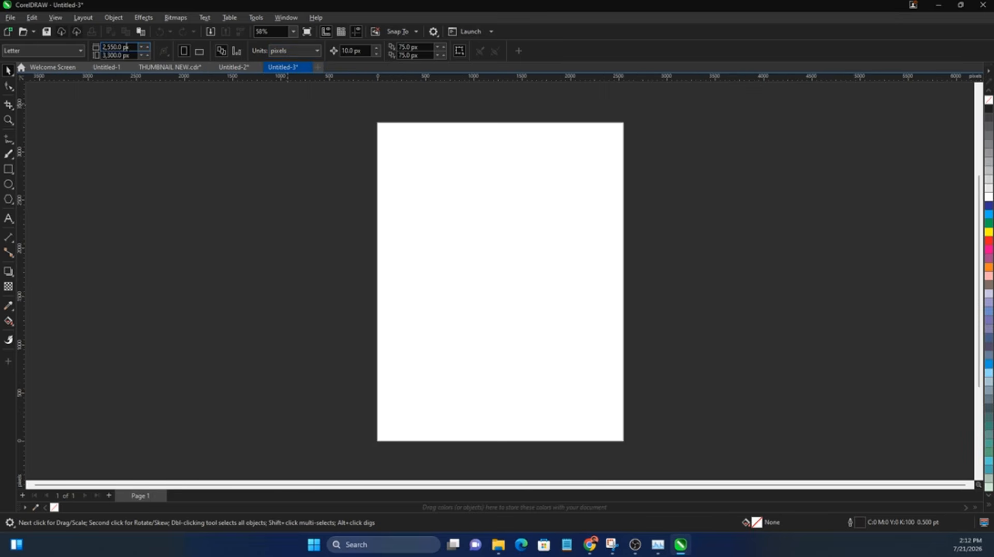
text(1080)
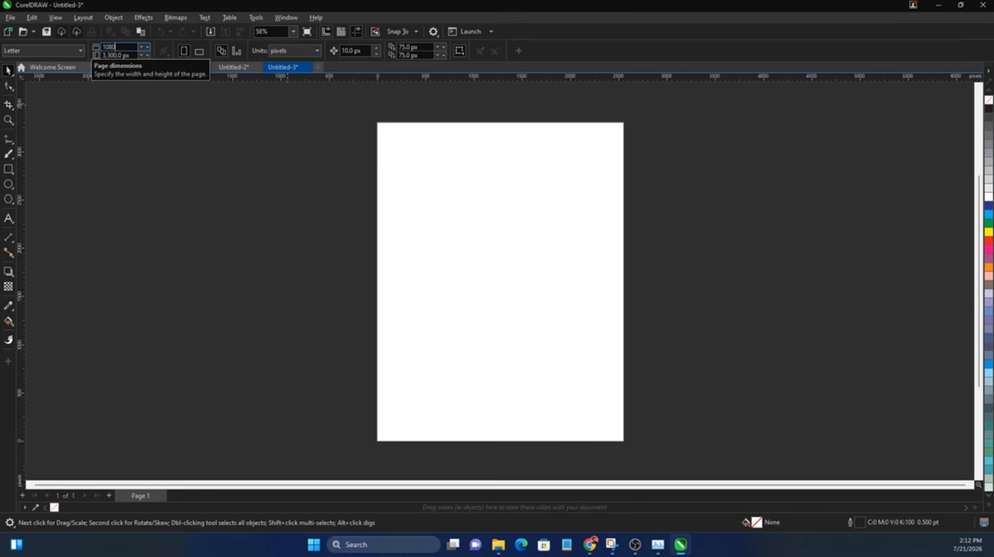
key(Tab)
text(1)
key(Return)
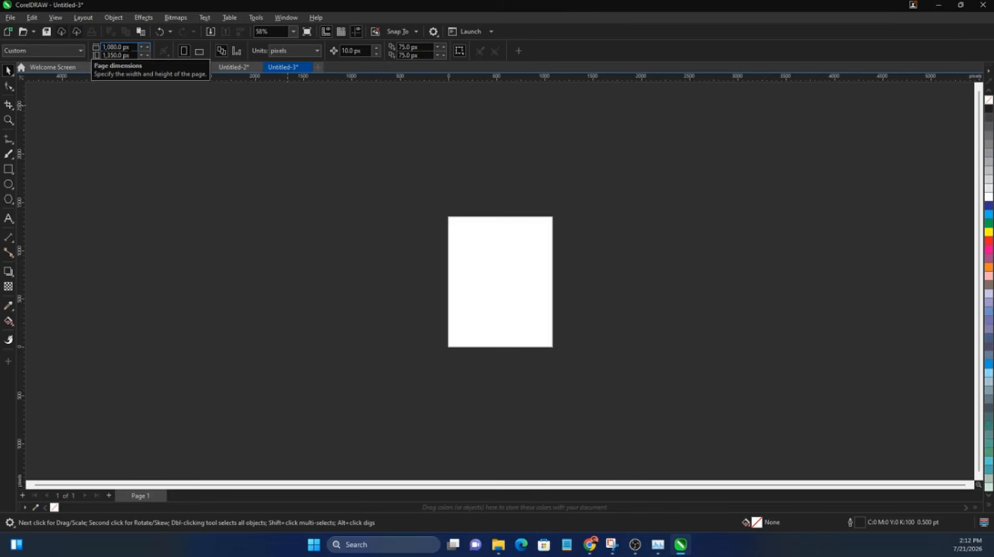
key(shift+F4)
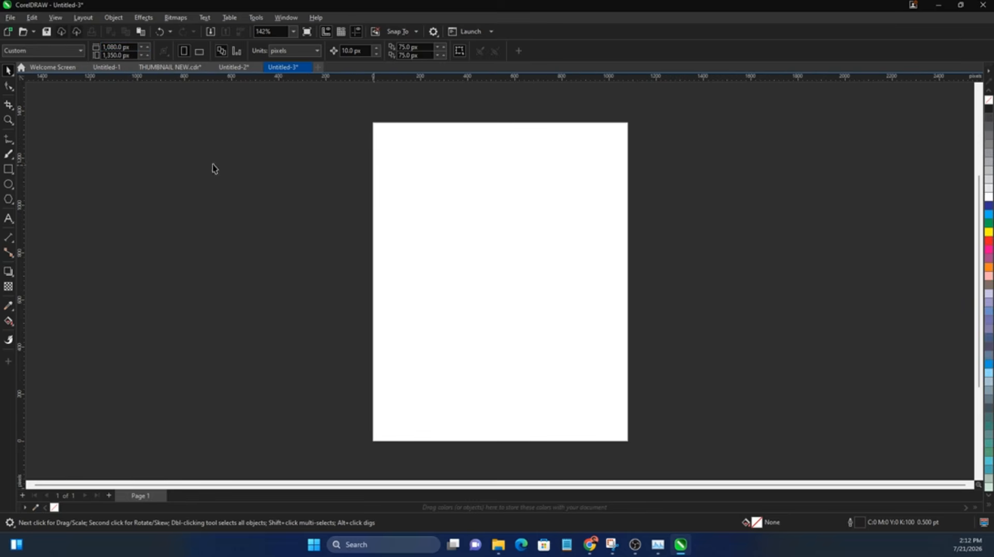
Add a rectangle matching the page frame and remove its outline
double_click(8, 171)
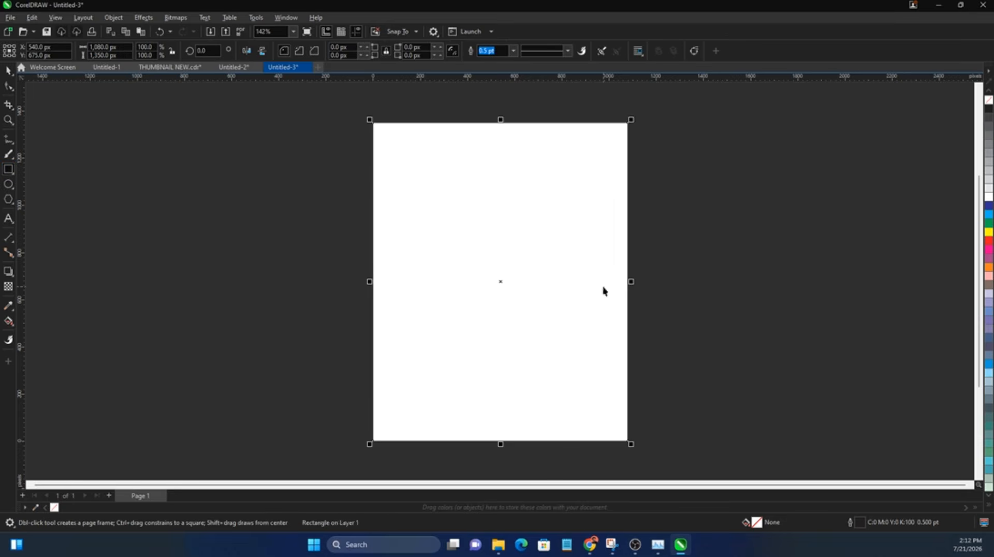
right_click(988, 100)
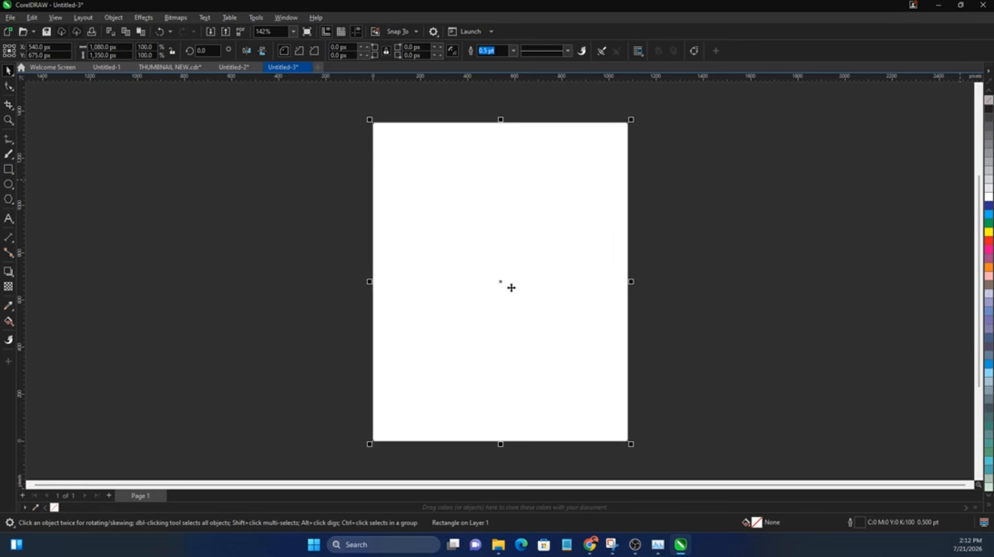
click(713, 308)
key(F4)
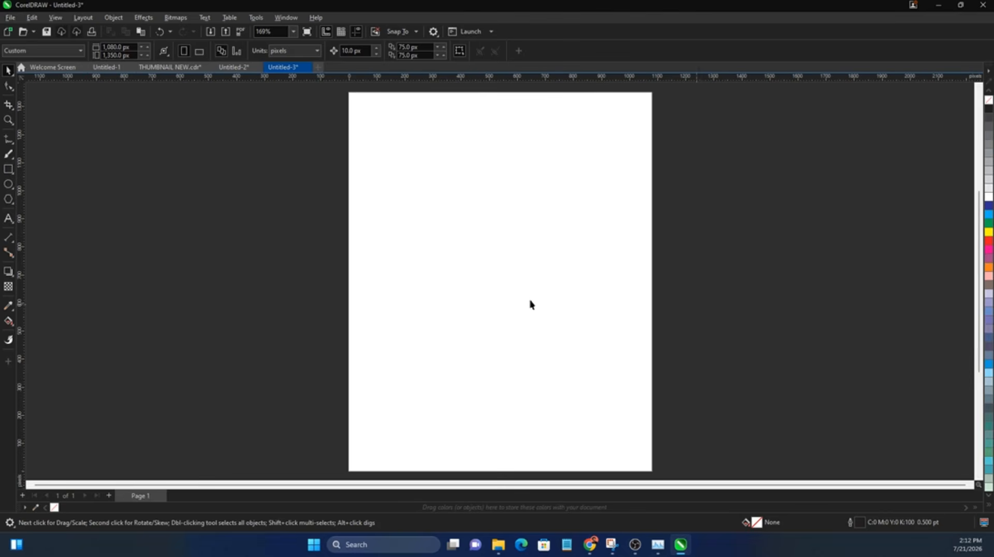
Fill the page-sized rectangle with blue C100 M100 Y0 K0
click(503, 313)
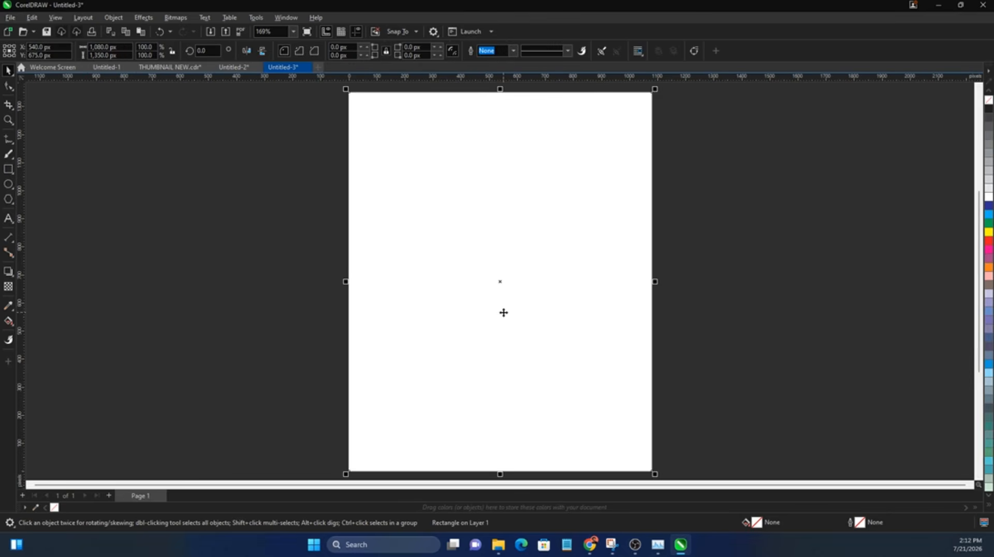
scroll(504, 312, down, 1)
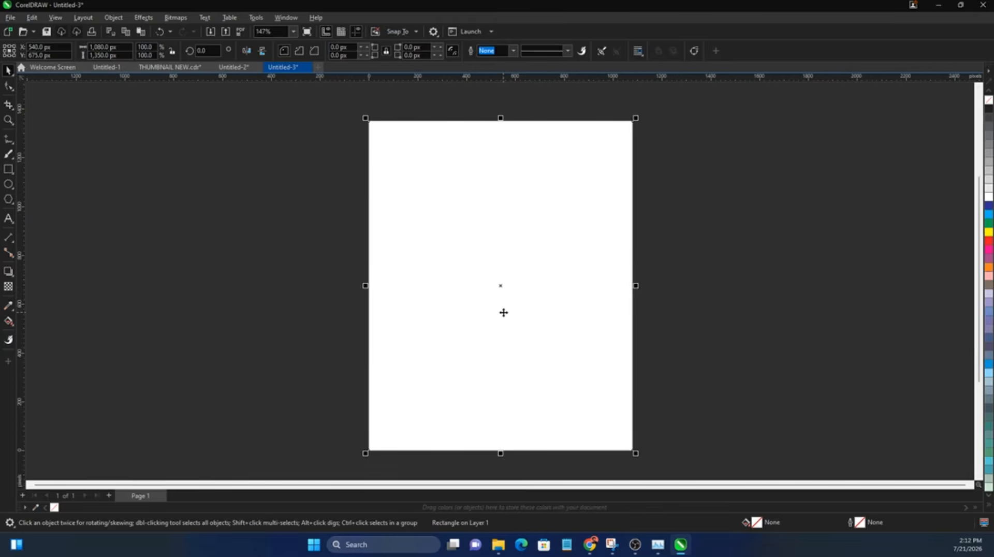
click(986, 210)
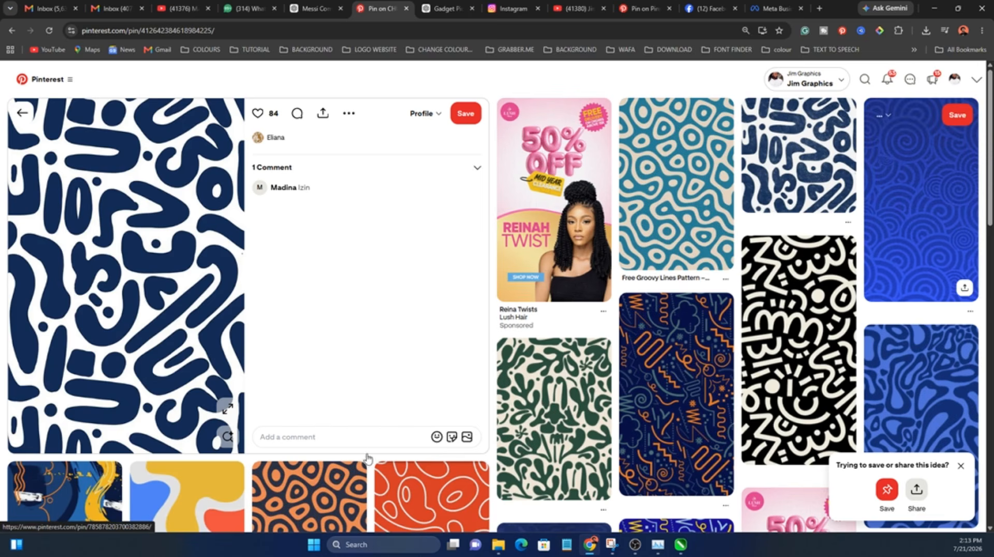
Copy the navy-and-white abstract pattern image from the Pinterest pin in the browser and return to CorelDRAW
scroll(366, 455, down, 6)
click(209, 425)
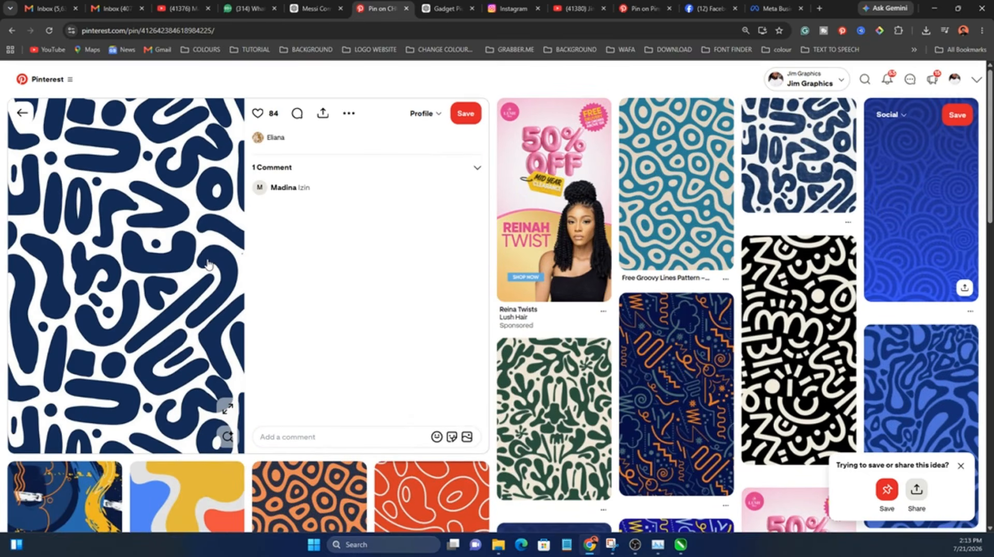
right_click(208, 262)
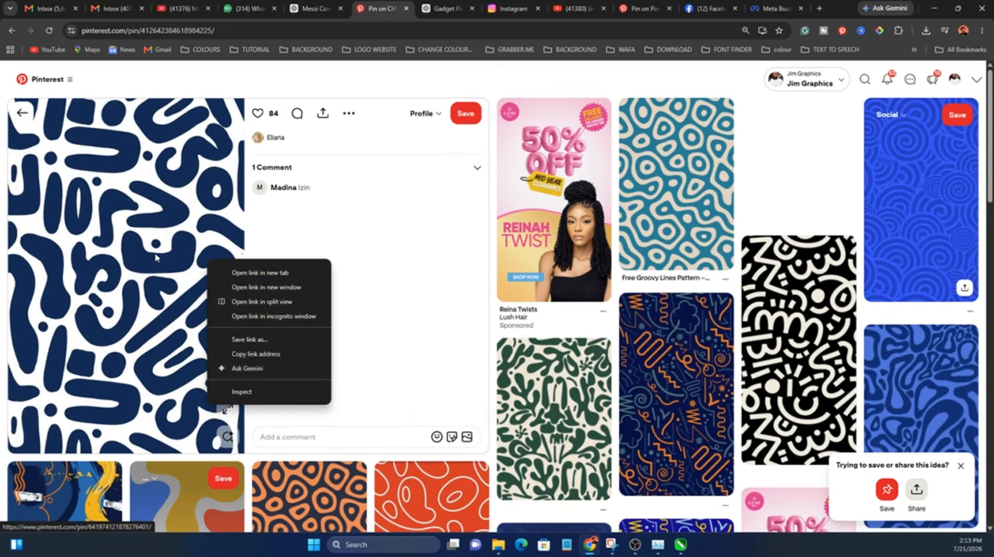
key(Escape)
right_click(145, 288)
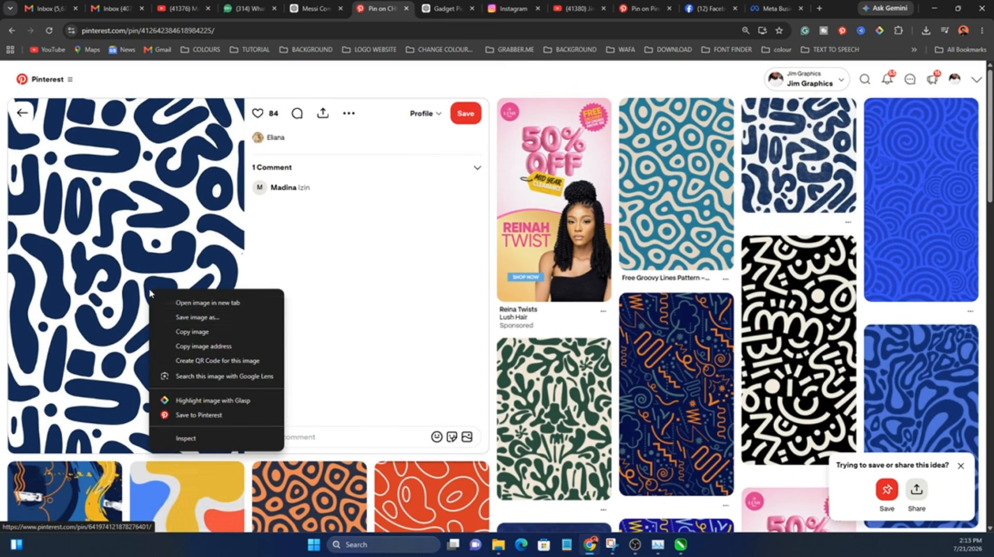
click(181, 332)
click(934, 8)
click(740, 299)
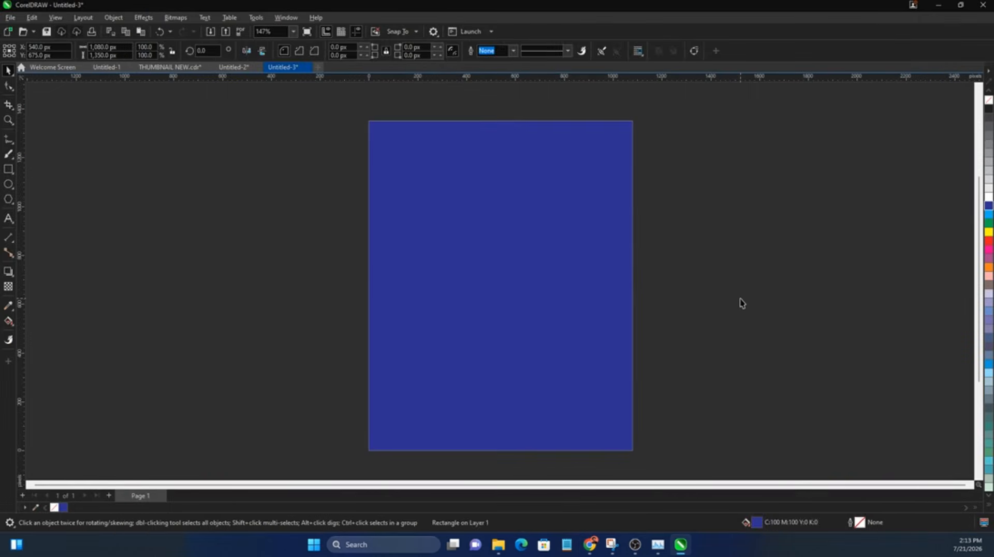
Paste the pattern image, scale it down to about 460 px wide and place it beside the page's right edge
key(ctrl+v)
key(shift+F2)
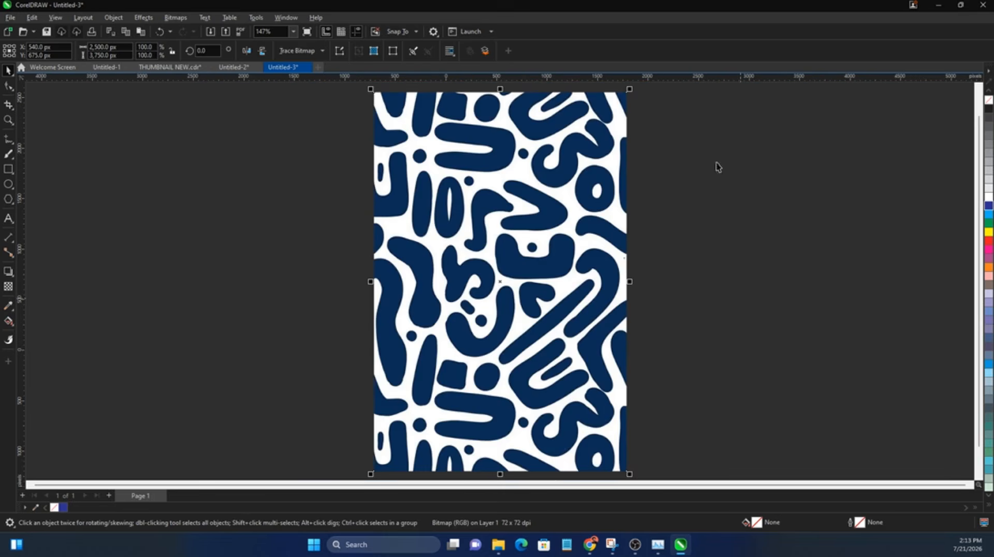
drag(629, 90, 654, 337)
scroll(495, 274, up, 2)
Fill the page-sized rectangle with white
click(528, 315)
scroll(527, 314, up, 2)
scroll(524, 310, down, 1)
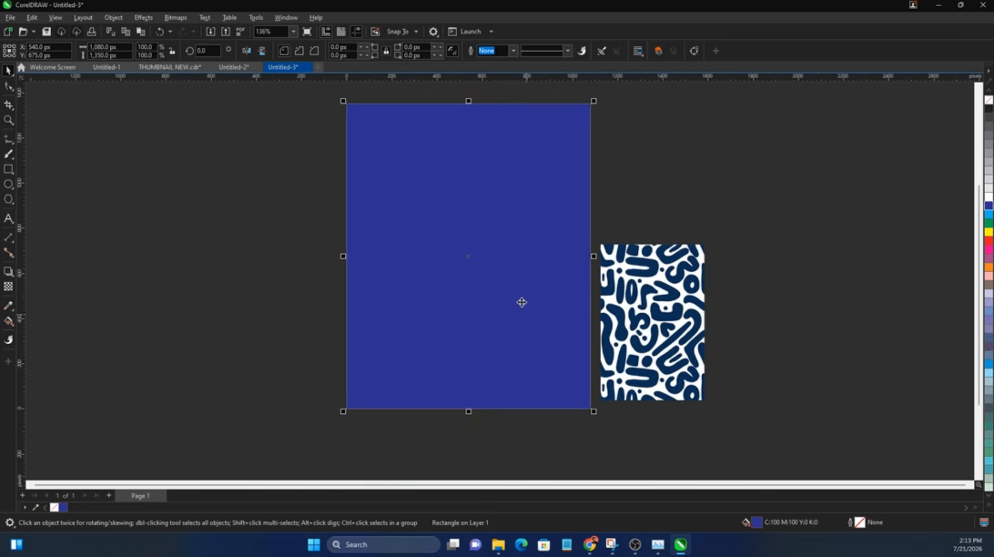
scroll(500, 262, up, 1)
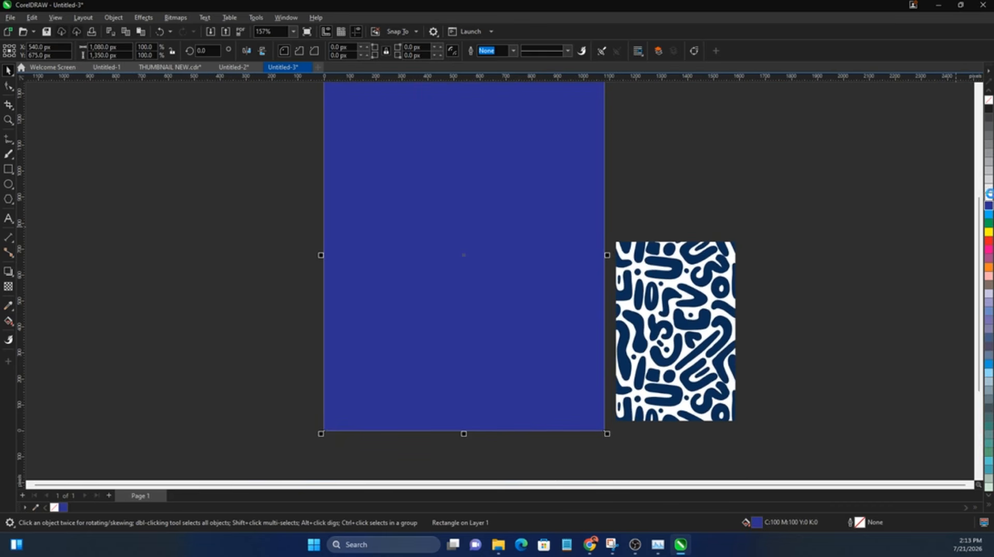
click(988, 197)
click(887, 232)
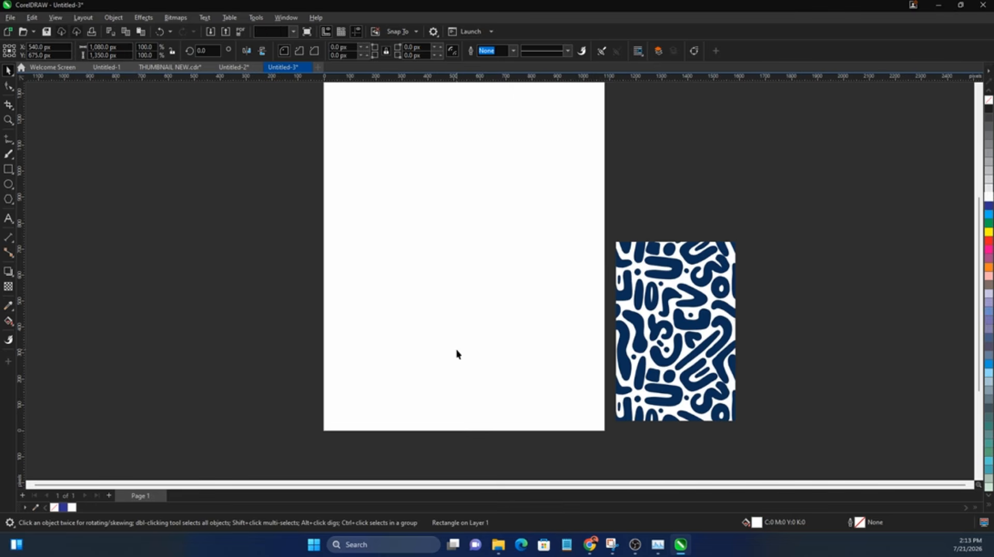
scroll(457, 352, down, 1)
scroll(488, 293, up, 1)
Draw a rectangle about 1080 x 521 px across the lower part of the page and convert it to curves
click(489, 293)
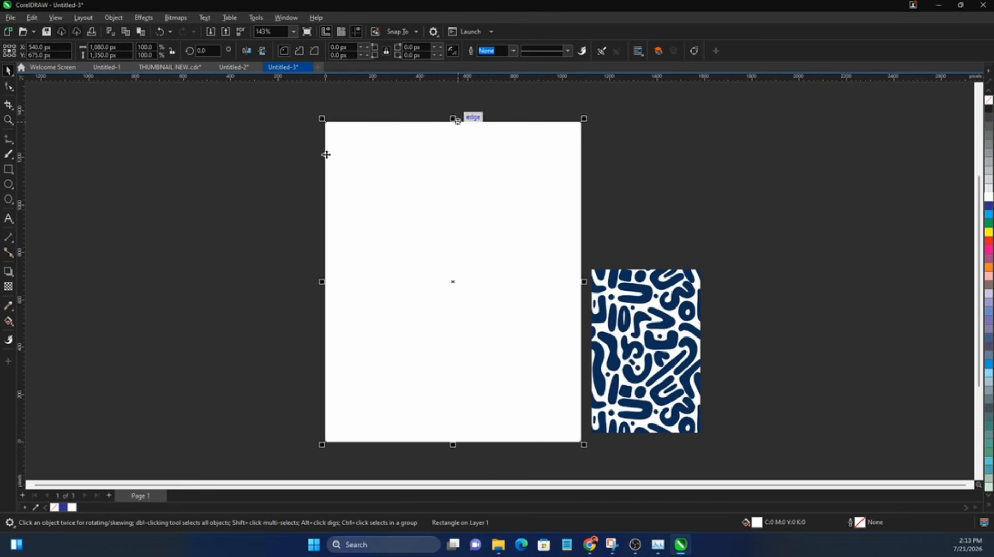
click(7, 171)
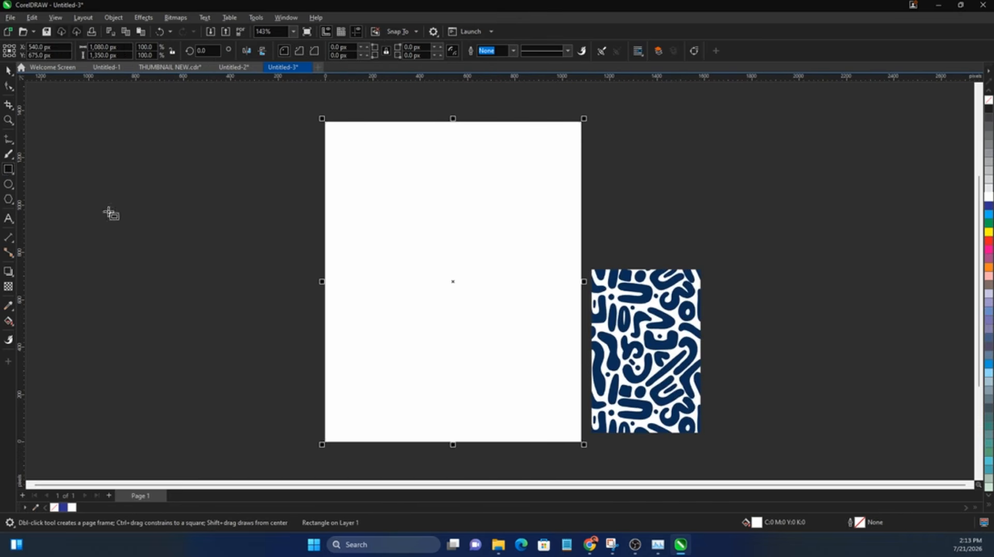
drag(326, 319, 584, 443)
key(space)
scroll(464, 383, up, 1)
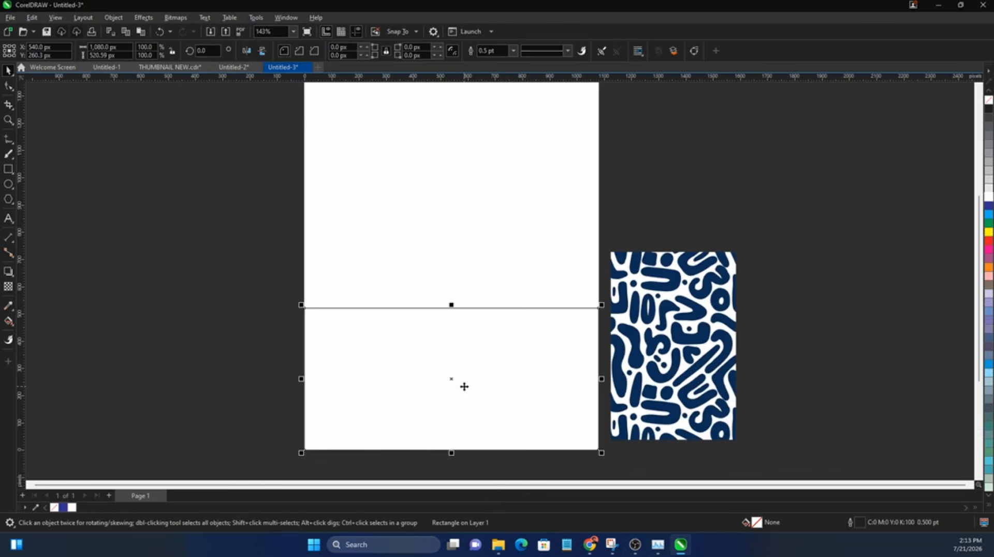
right_click(465, 385)
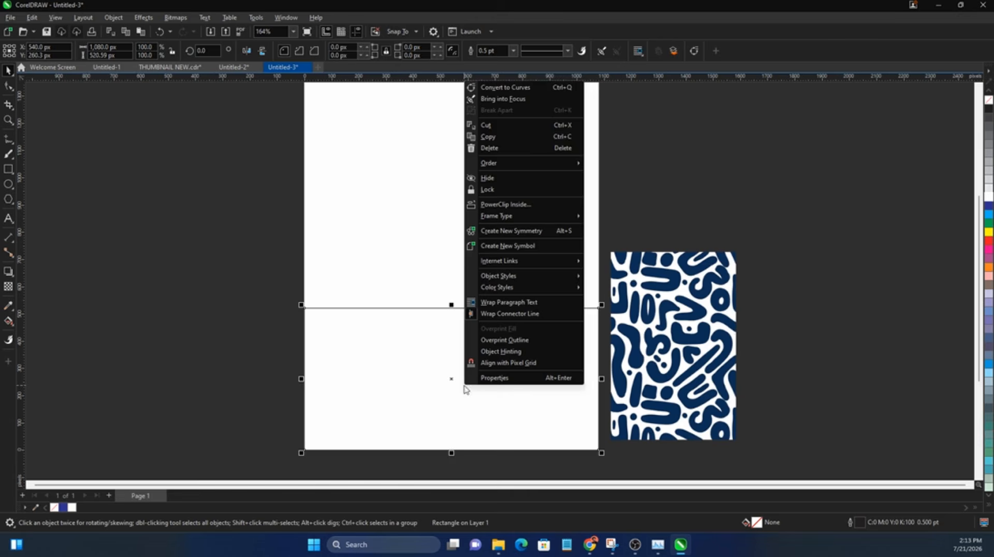
click(518, 88)
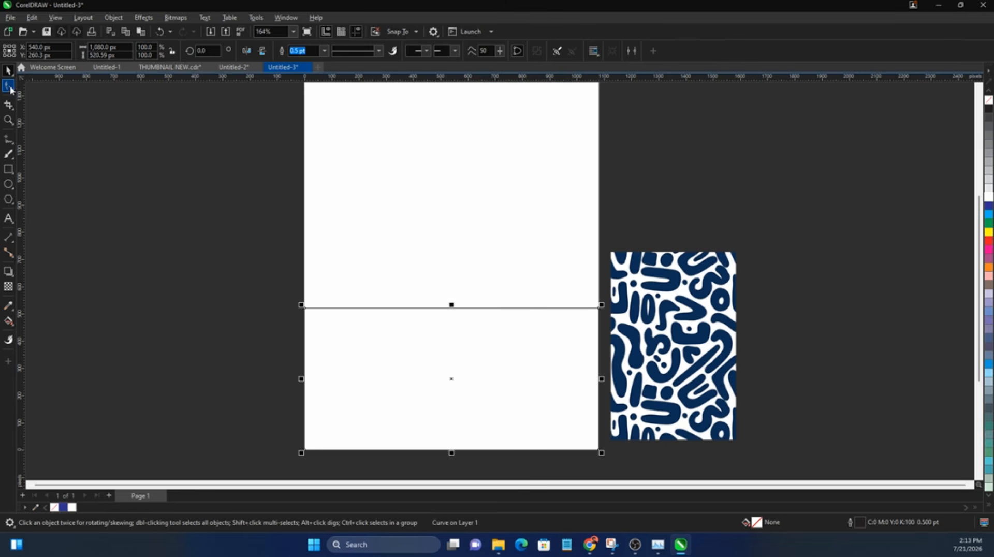
Convert the straight upper edge of the lower rectangle to an editable curve segment
click(9, 89)
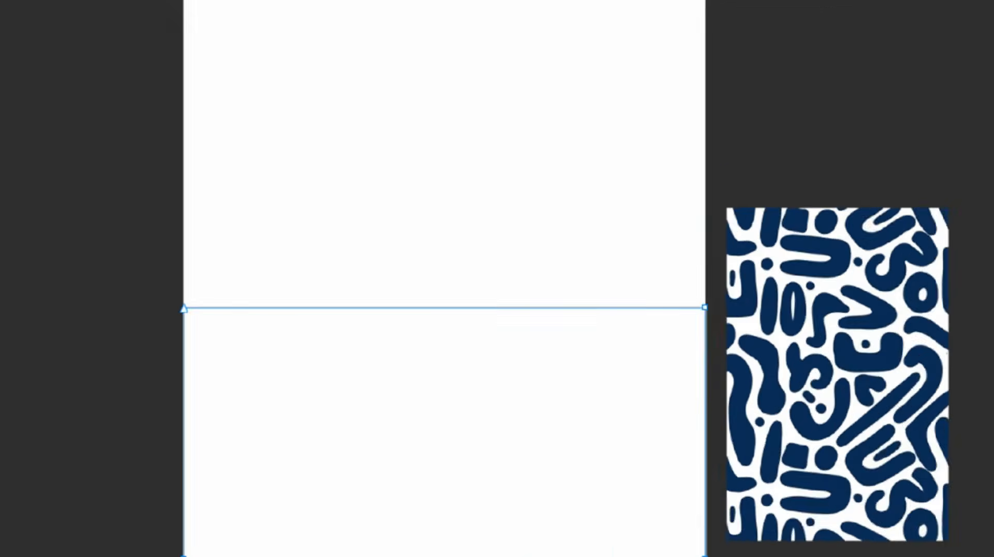
mouse_move(454, 301)
mouse_down()
mouse_move(432, 304)
mouse_move(484, 323)
mouse_move(424, 285)
mouse_up()
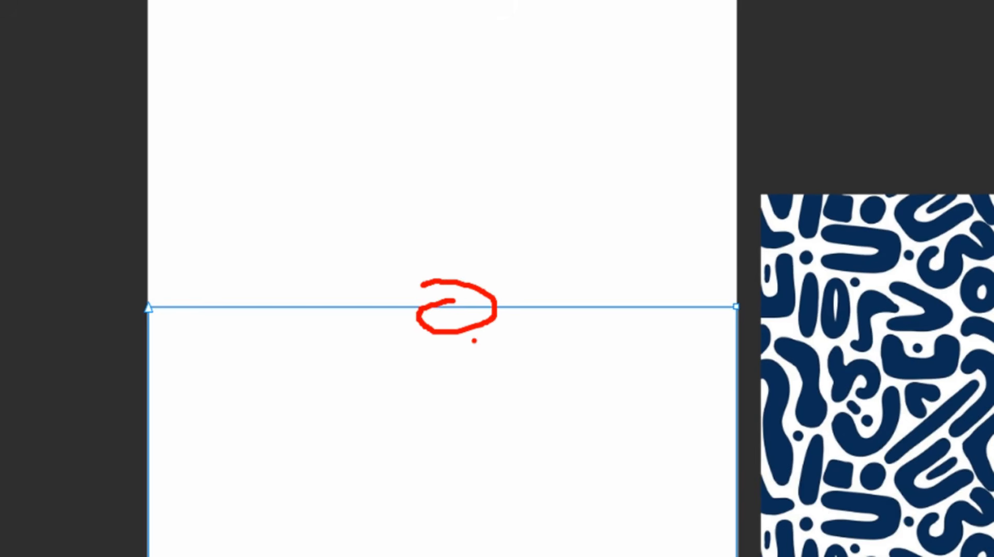
drag(133, 281, 150, 296)
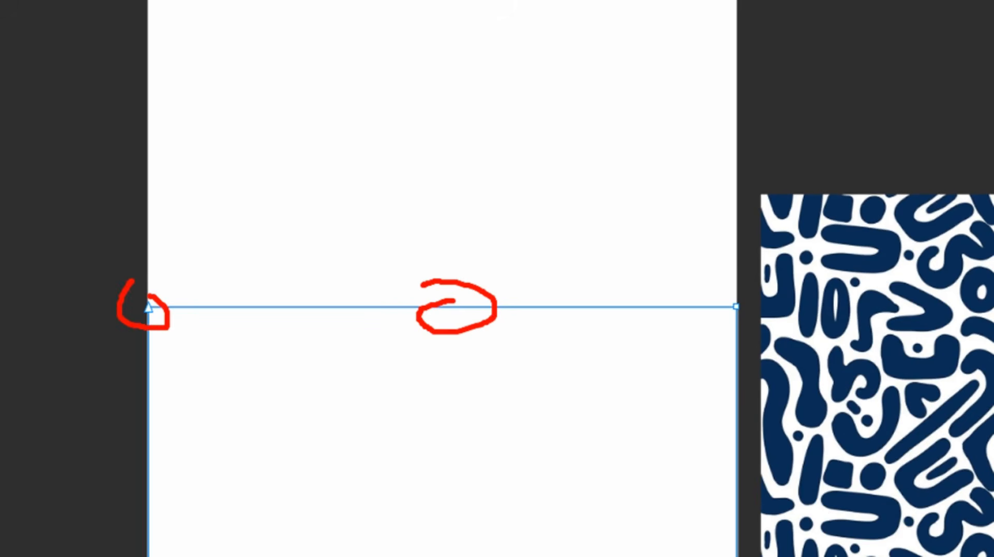
mouse_move(696, 285)
mouse_down()
mouse_move(716, 334)
mouse_move(715, 282)
mouse_up()
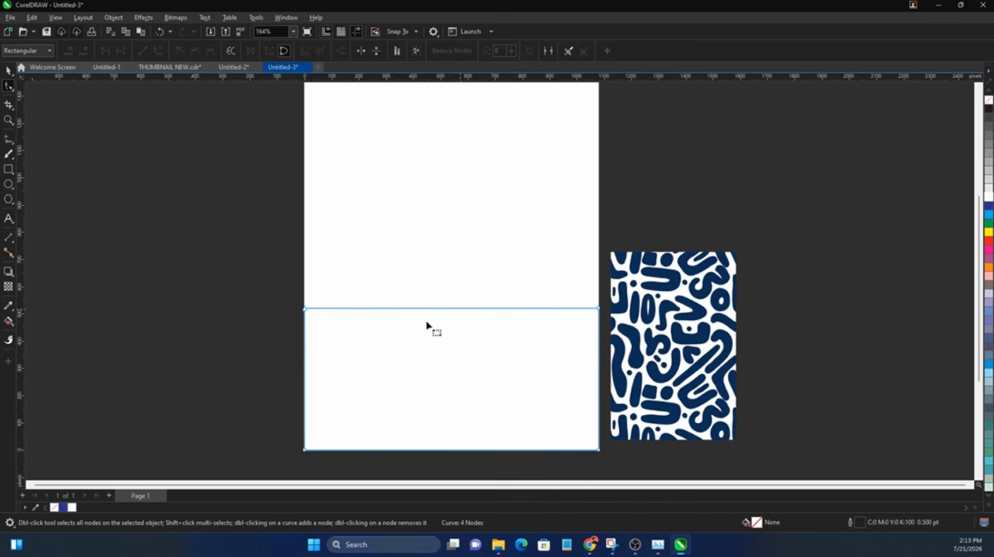
right_click(448, 310)
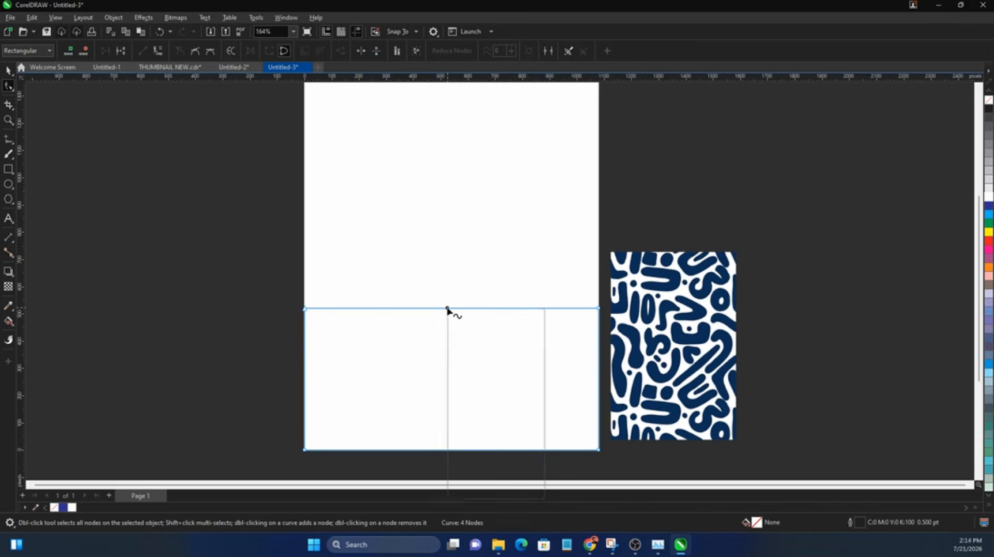
click(467, 379)
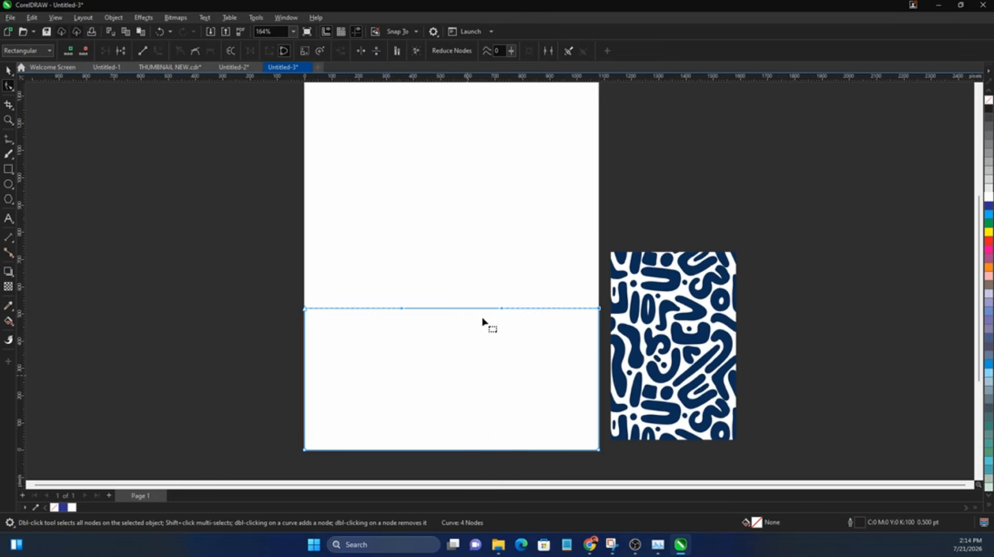
Bend the lower rectangle's upper edge into a wave, lifting the left curve handle slightly and pulling the right one far down
scroll(505, 311, up, 3)
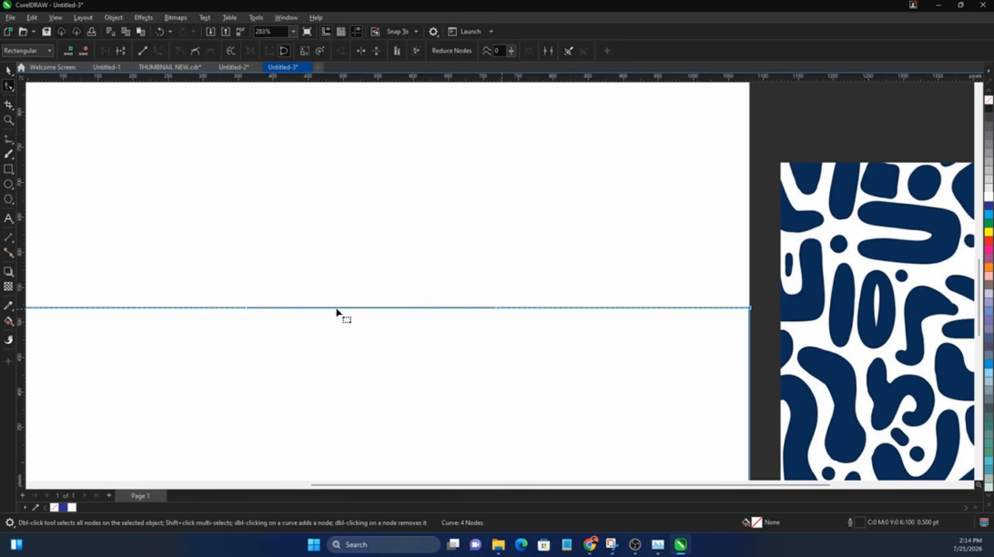
scroll(495, 312, up, 2)
drag(500, 300, 503, 313)
key(Escape)
scroll(513, 316, down, 2)
click(668, 310)
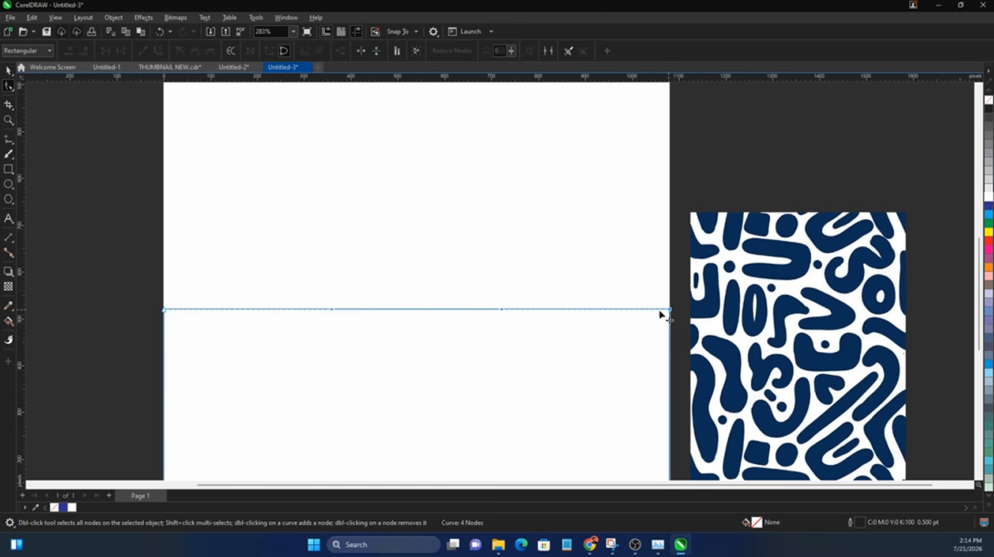
scroll(494, 281, down, 1)
drag(500, 310, 473, 460)
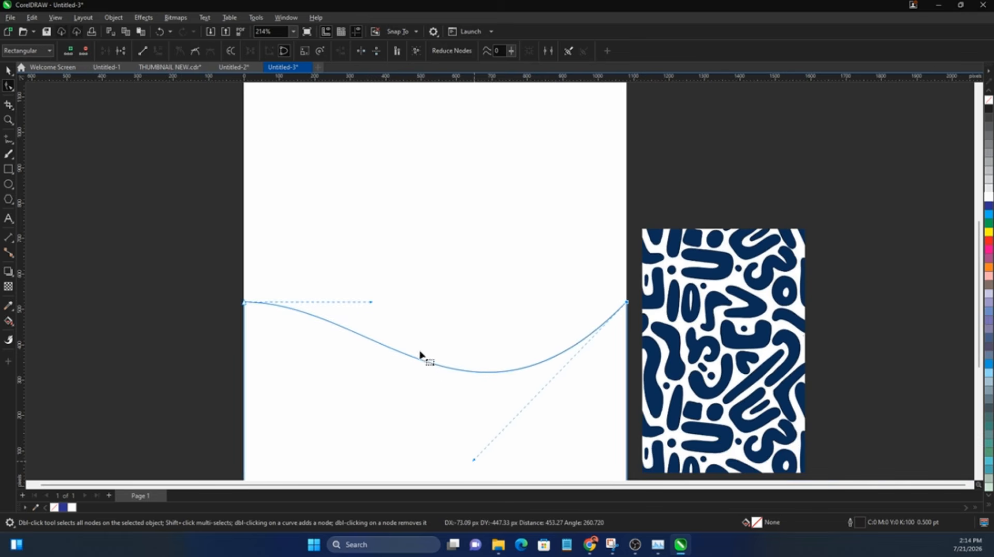
drag(370, 302, 374, 287)
scroll(430, 314, down, 2)
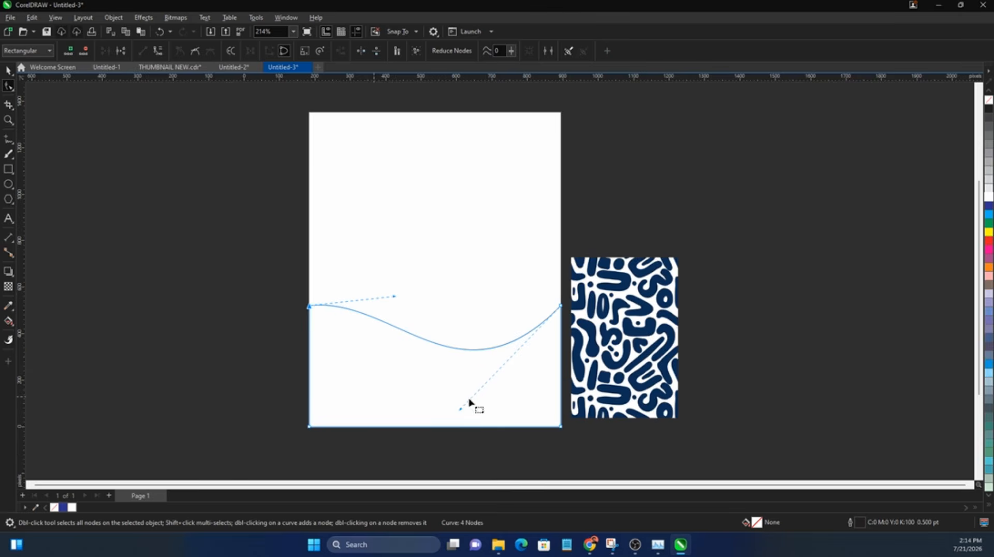
mouse_move(462, 407)
mouse_down()
mouse_move(461, 426)
mouse_move(469, 416)
mouse_up()
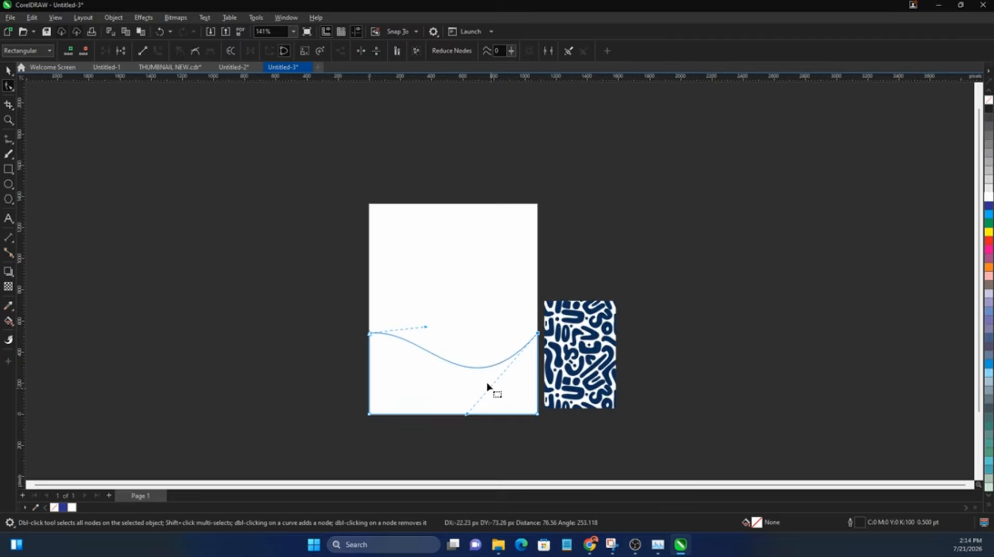
scroll(488, 390, down, 2)
scroll(486, 382, up, 2)
Squash the wave shape vertically to about 483 px high, keeping its base on the page's bottom edge
key(space)
scroll(466, 360, up, 2)
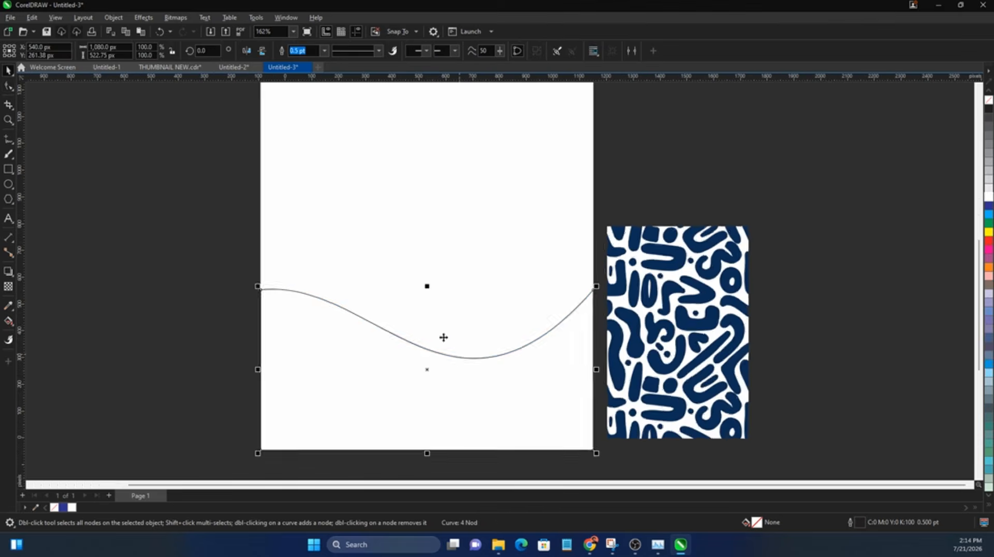
scroll(455, 316, down, 2)
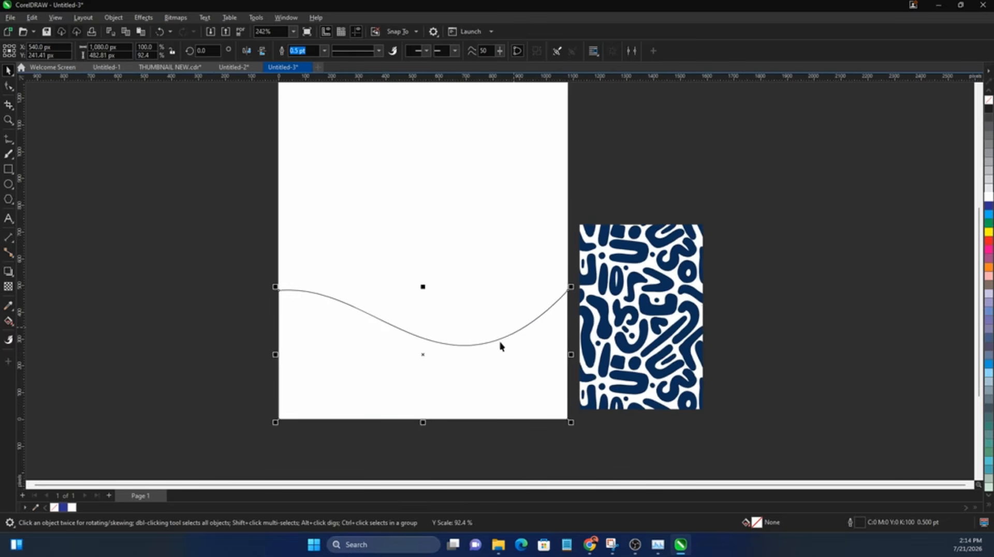
scroll(471, 341, up, 1)
click(728, 357)
click(839, 350)
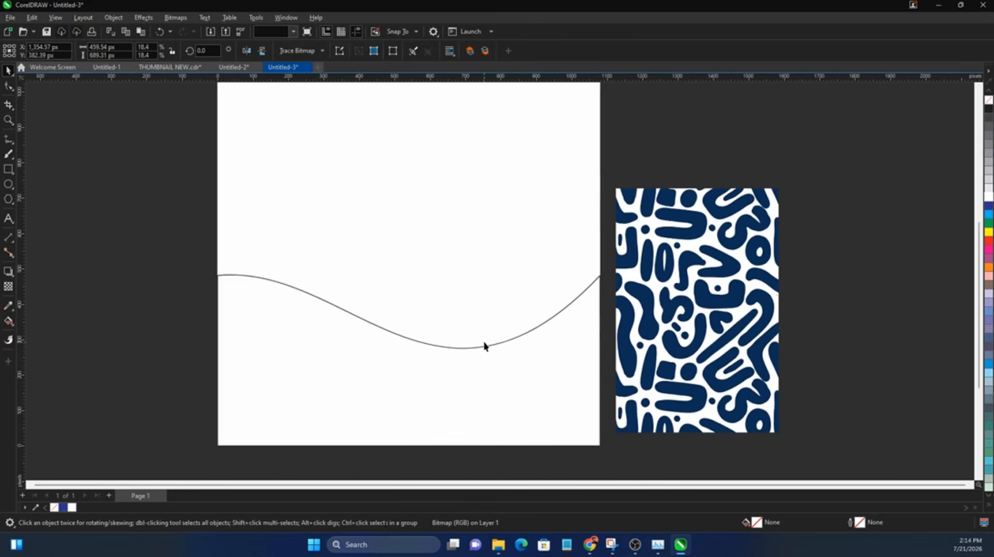
Fill the wave shape with the document's Blue and remove its outline
scroll(485, 340, down, 1)
click(403, 388)
scroll(350, 358, up, 1)
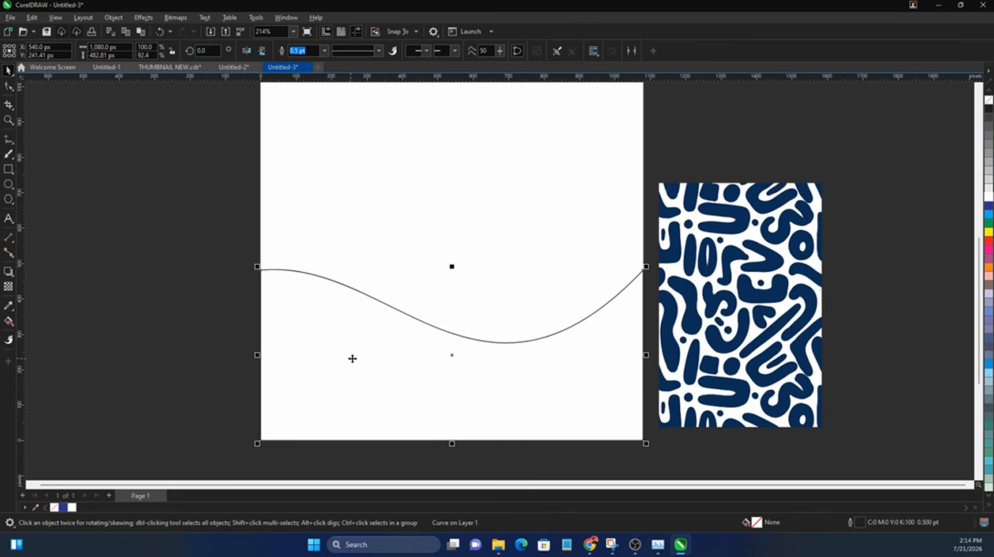
click(63, 507)
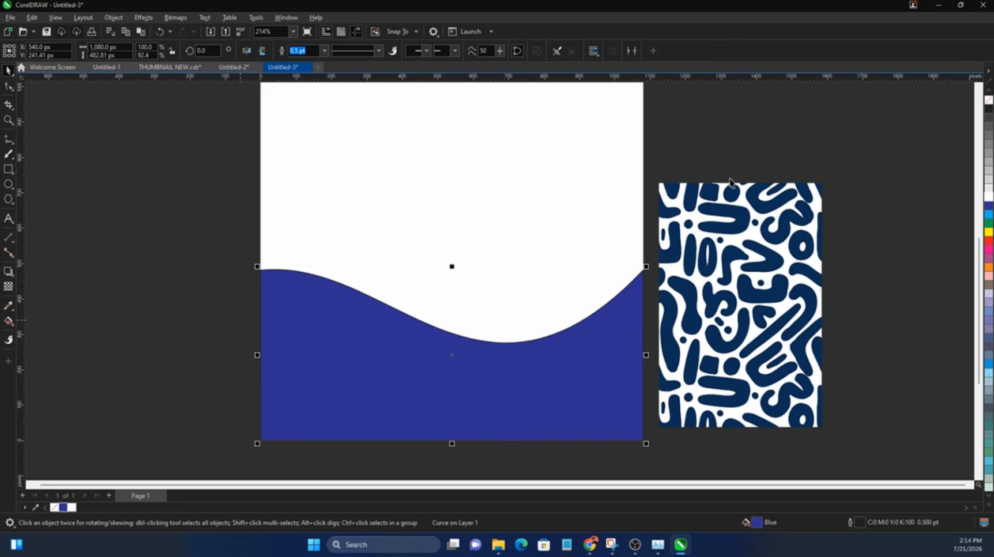
scroll(598, 314, up, 2)
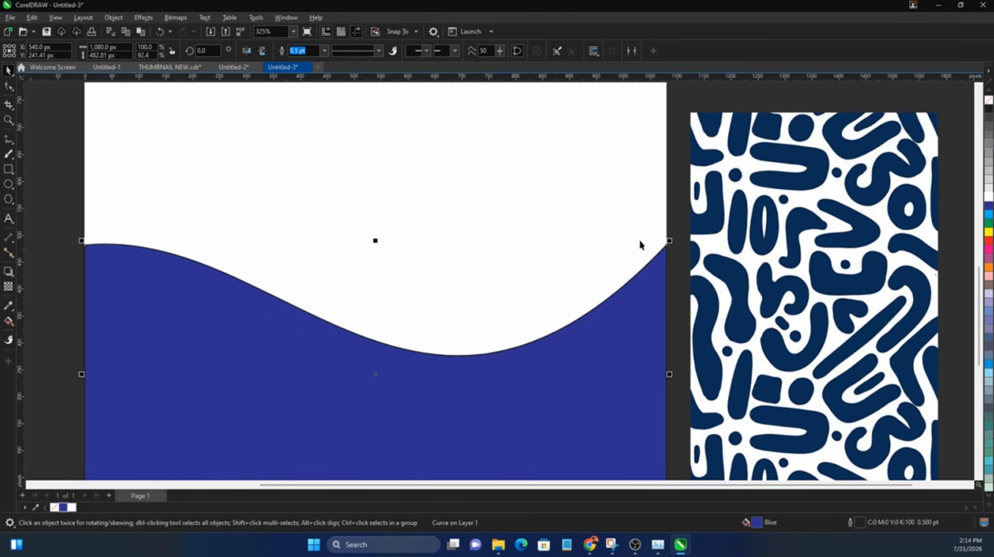
right_click(989, 102)
scroll(521, 295, down, 3)
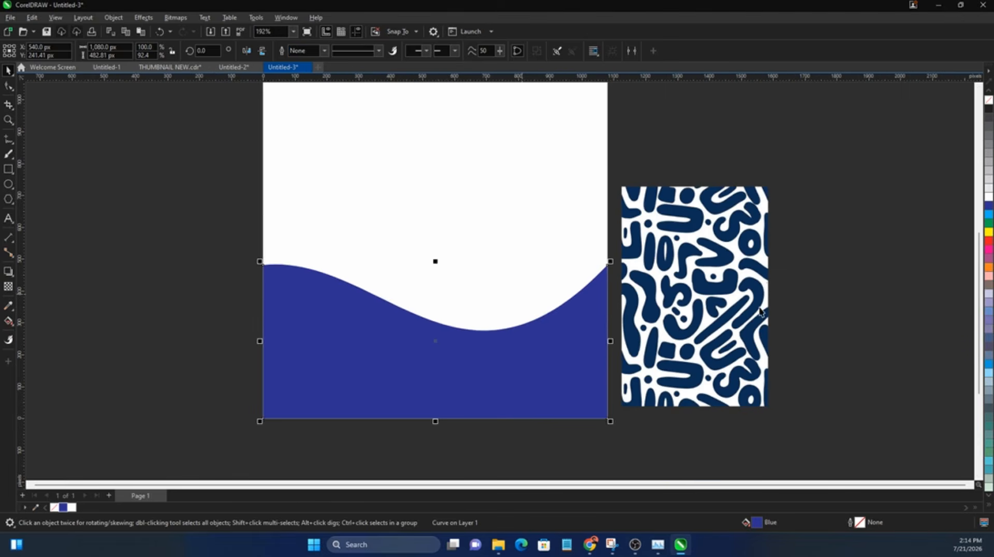
Rotate the pattern image beside the page to 270 degrees so that it lies horizontally
click(694, 340)
click(834, 313)
click(729, 290)
click(729, 290)
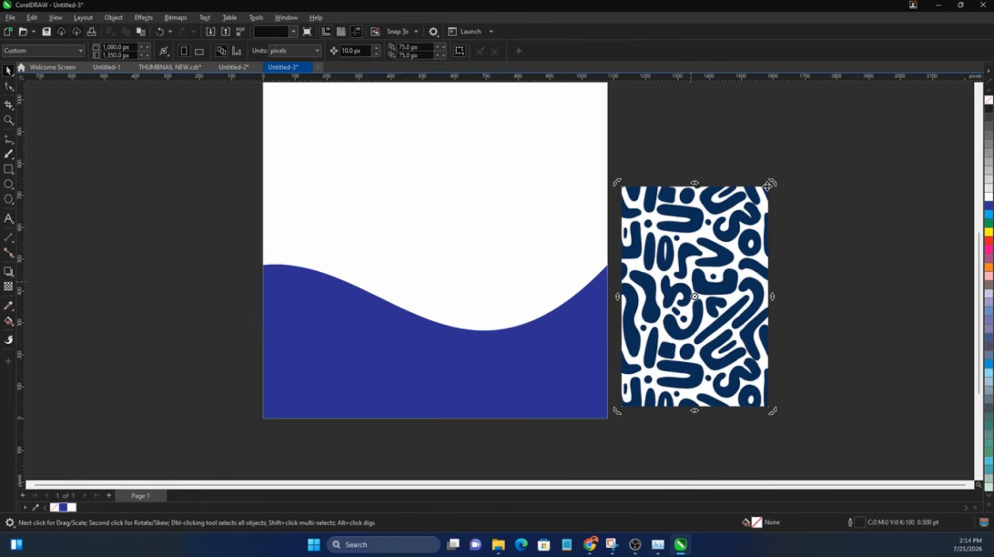
drag(771, 184, 765, 337)
click(744, 304)
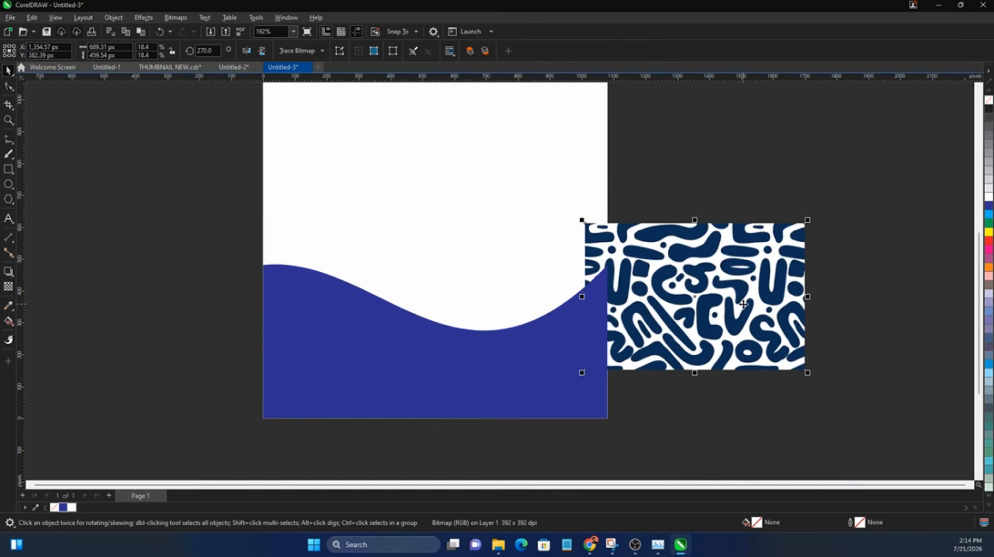
Bring the pattern image to the front, enlarge it to about 745 x 497 px and move it off the wave shape, beside the page
key(shift+Page_Up)
drag(744, 305, 466, 364)
scroll(488, 362, up, 2)
scroll(508, 361, down, 1)
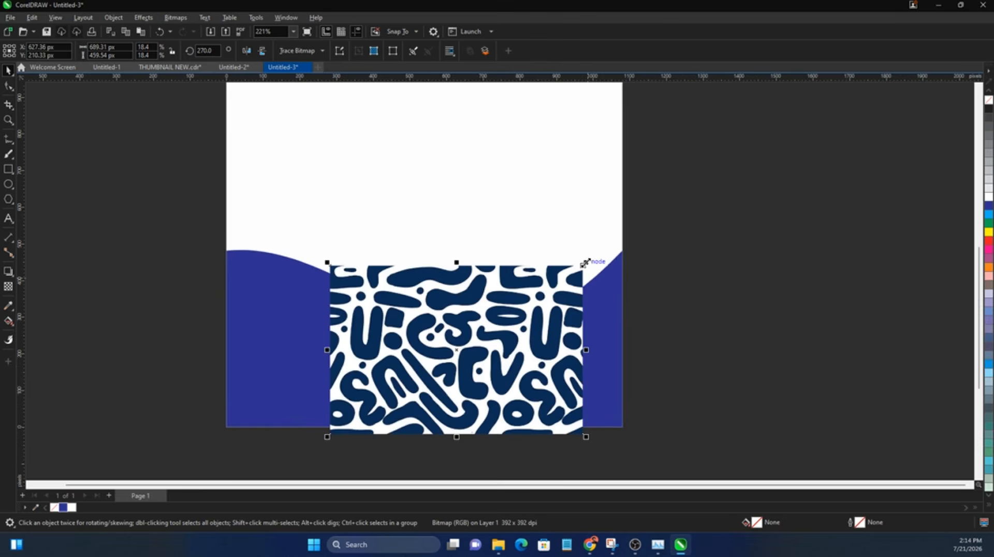
drag(586, 262, 605, 255)
click(563, 300)
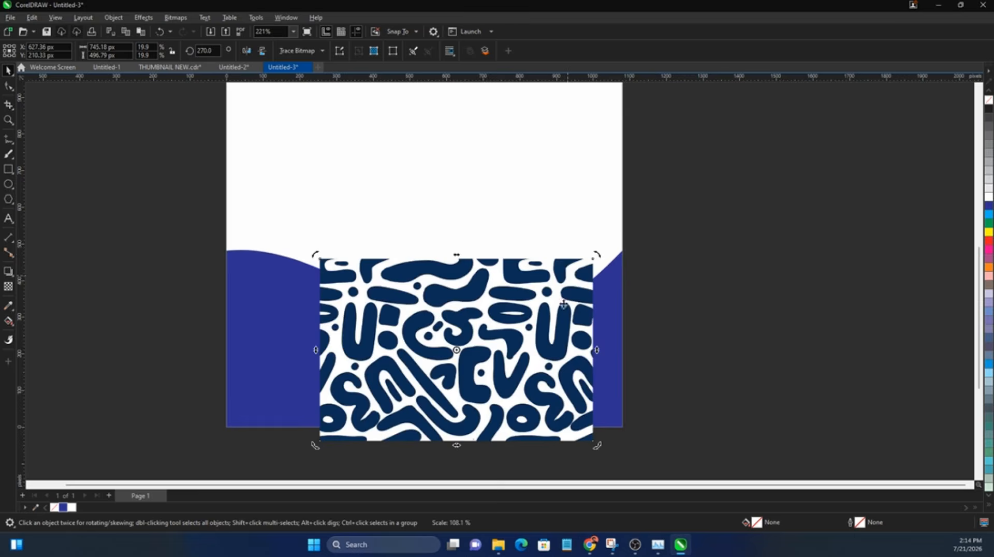
drag(563, 304, 808, 303)
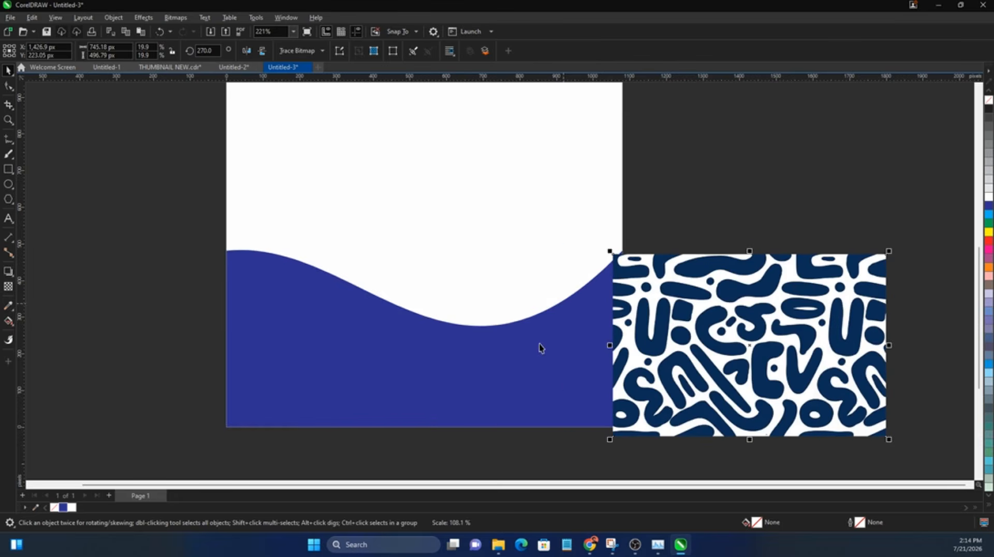
Change the wave shape's fill to a brighter blue, #0E11B8, using the RGB color model
click(542, 343)
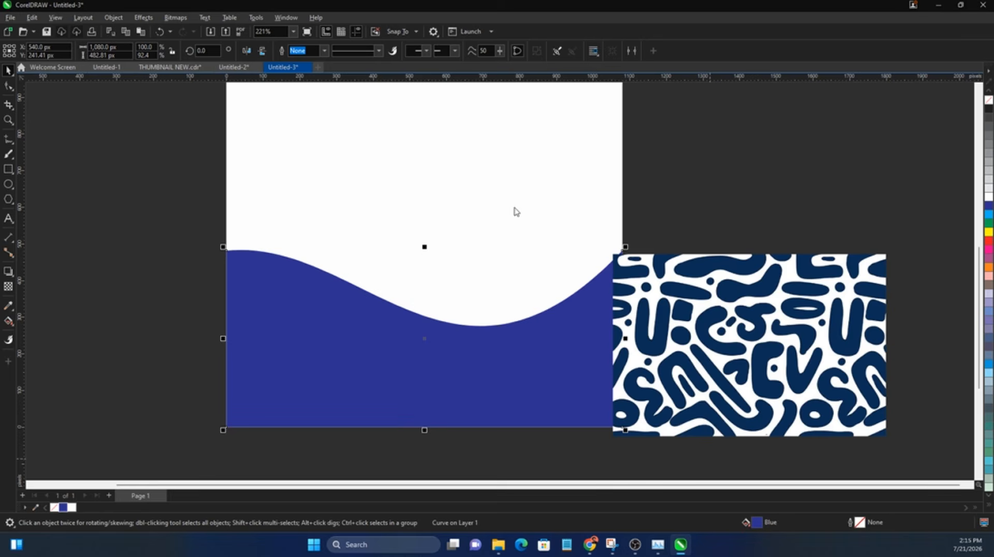
key(shift+F11)
drag(682, 107, 737, 105)
click(616, 154)
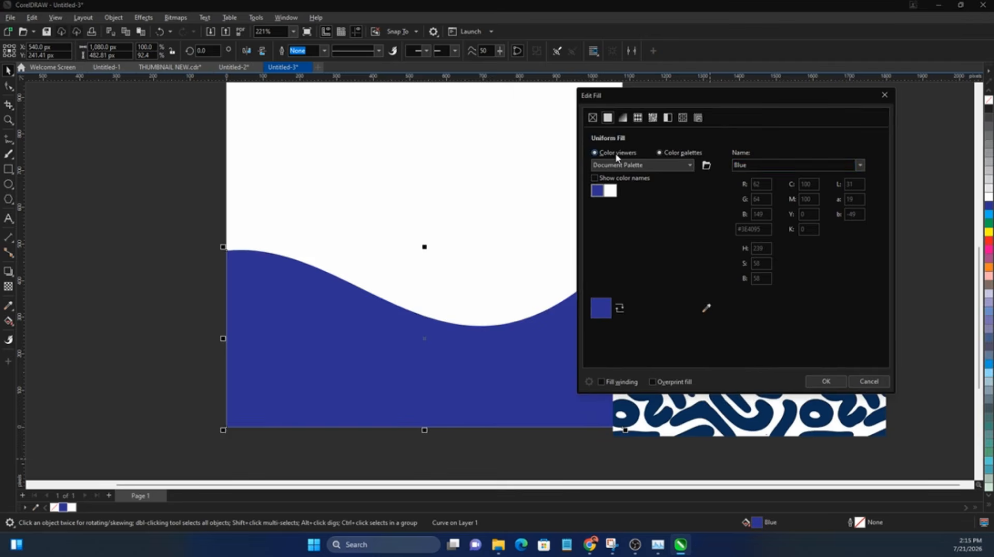
click(755, 166)
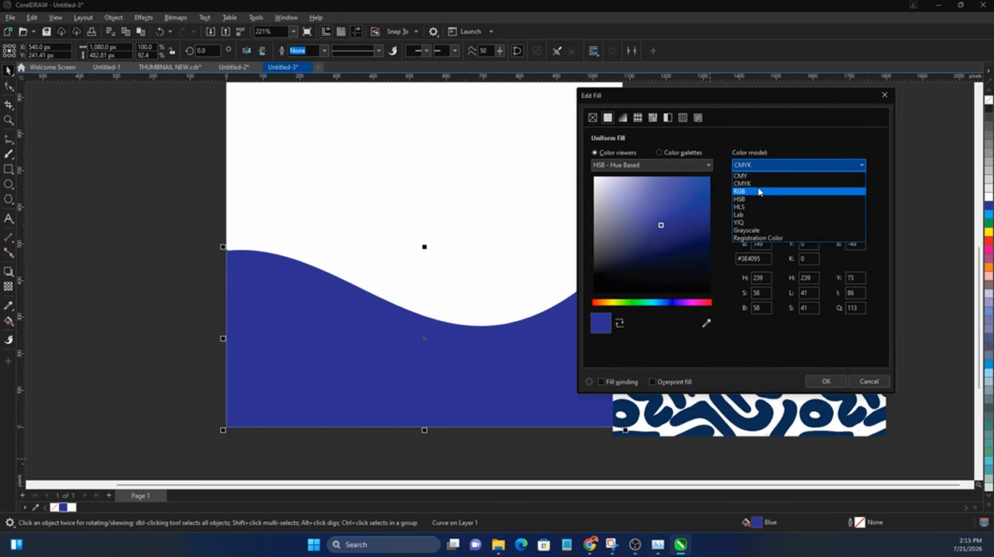
click(759, 189)
click(693, 212)
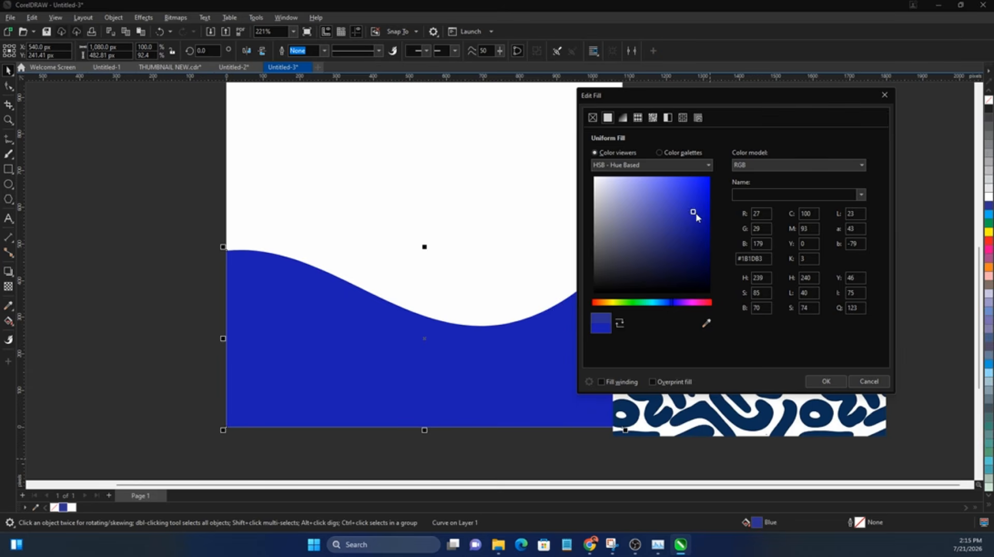
click(702, 219)
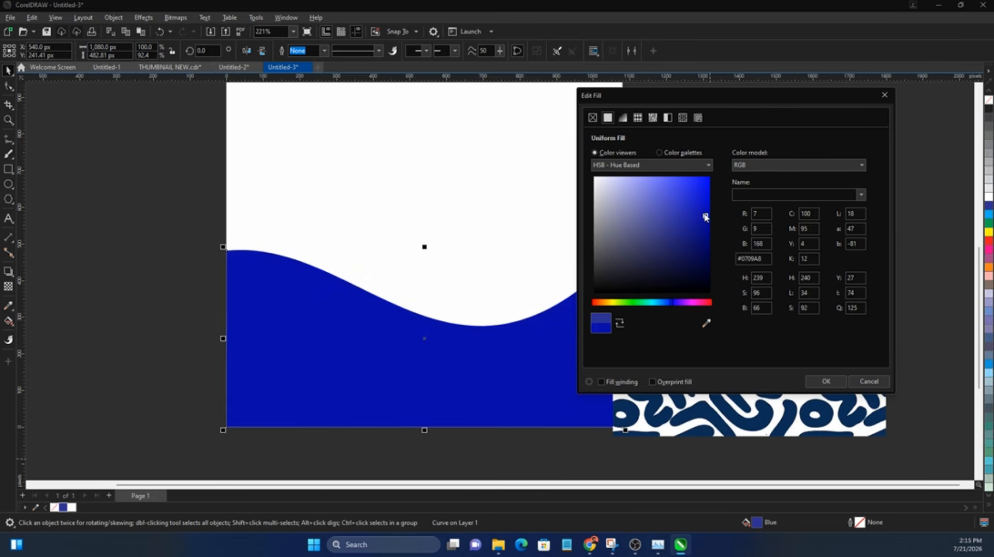
click(702, 210)
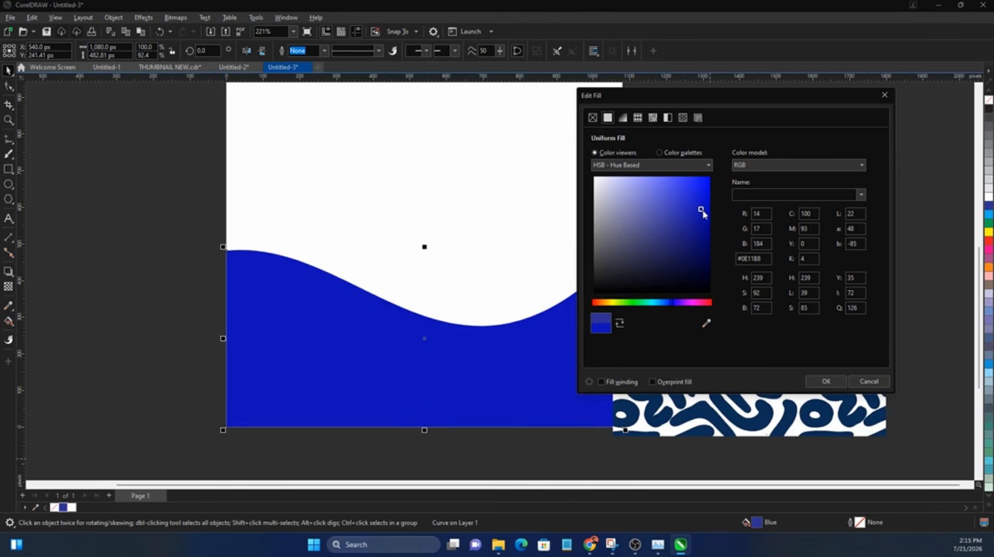
click(825, 381)
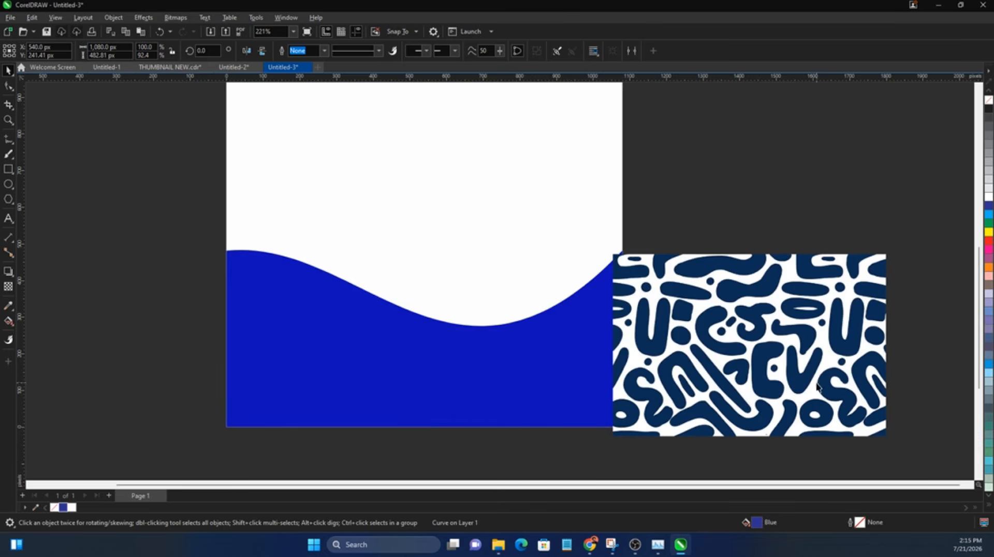
Place the pattern image over the wave shape and enlarge it to about 1049 x 700 px
drag(735, 370, 448, 388)
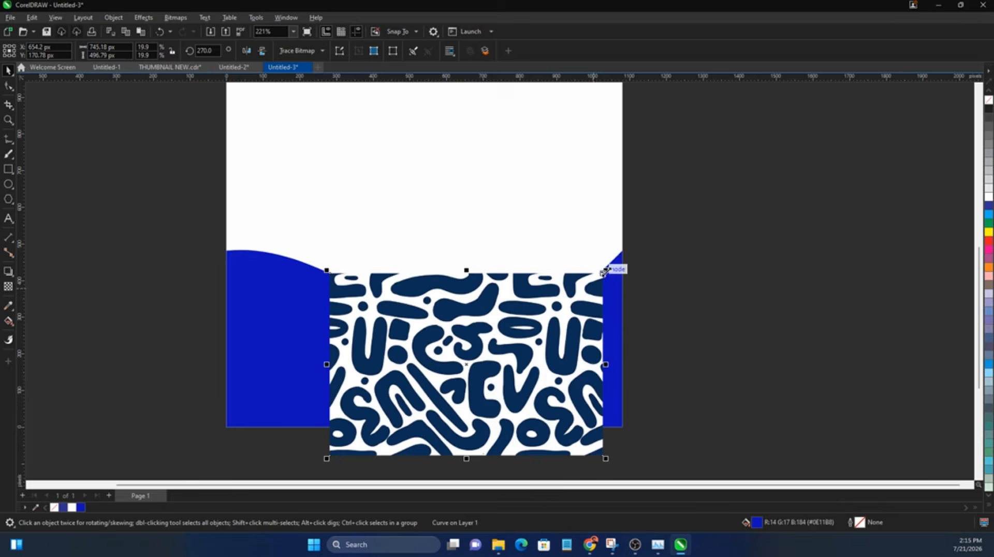
drag(606, 270, 662, 233)
drag(585, 303, 591, 285)
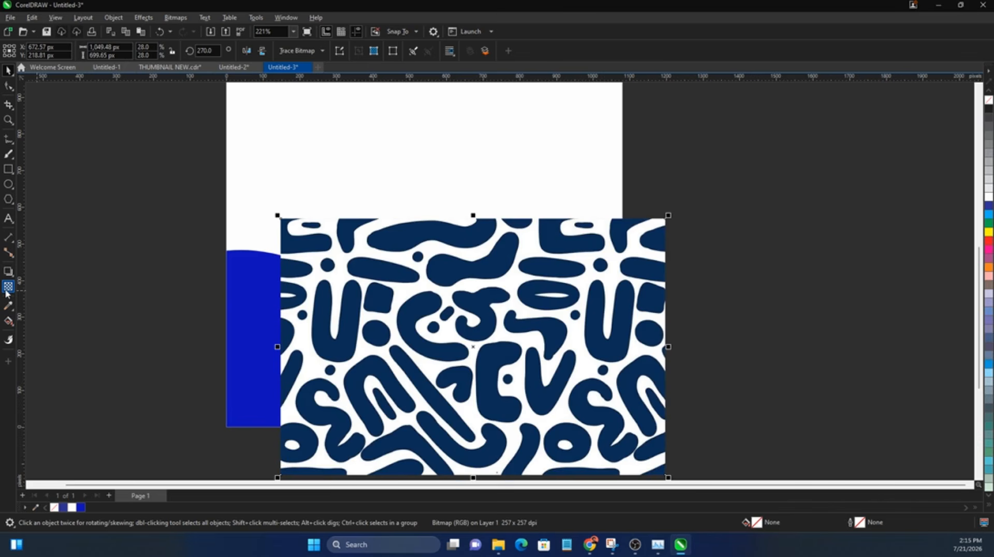
Set the pattern image's transparency merge mode to Overlay so that it blends with the blue wave
click(8, 286)
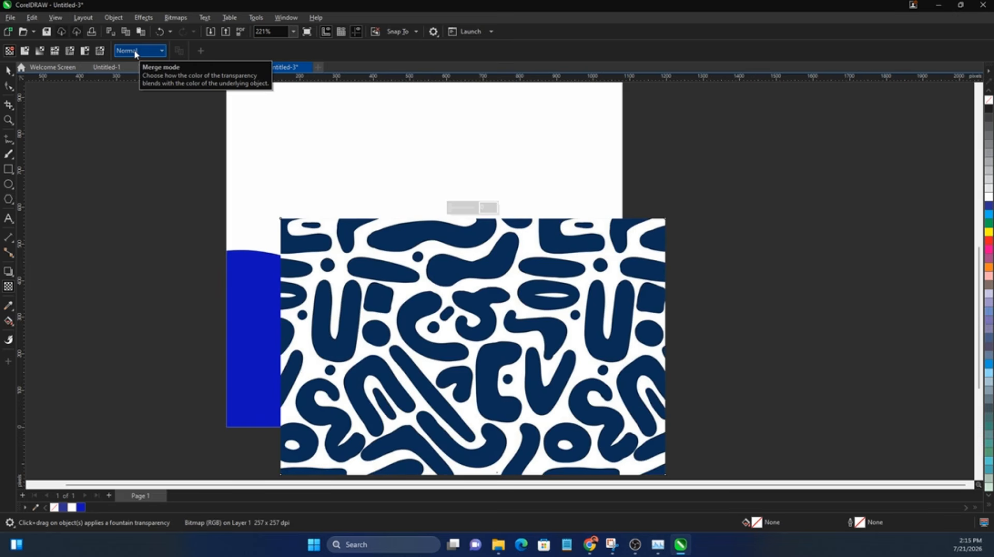
click(136, 51)
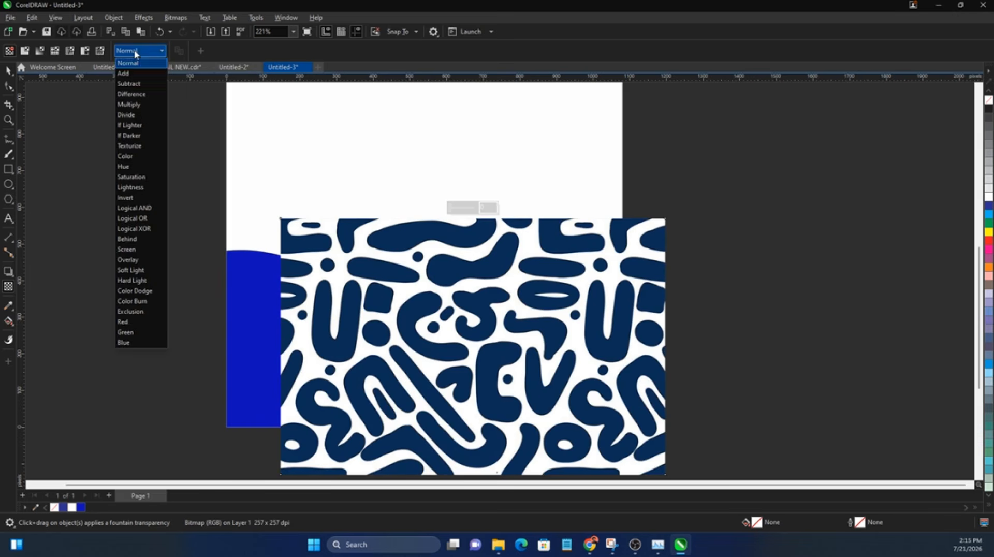
click(137, 260)
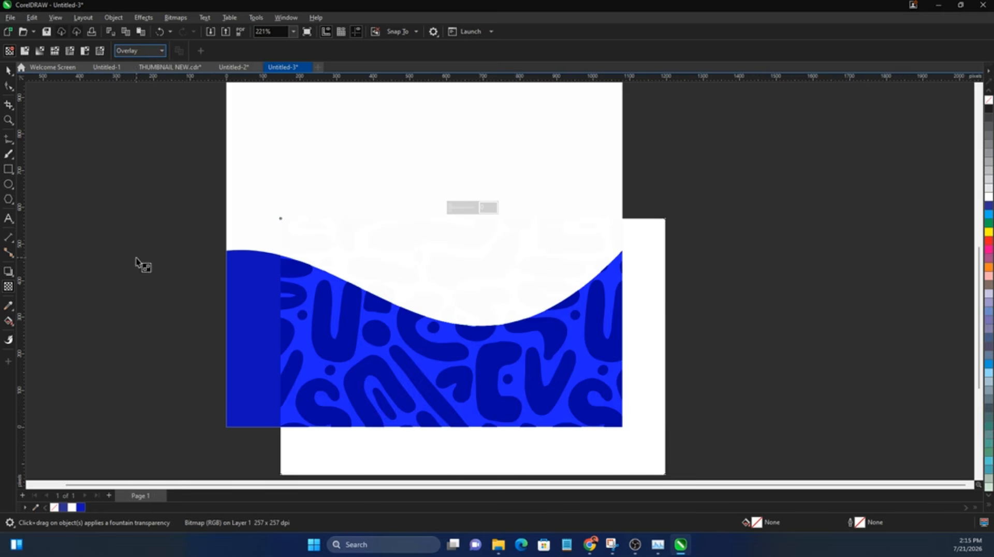
Shift the pattern image across to the wave shape's width and enlarge it to about 1103 x 735 px
click(466, 392)
key(space)
drag(488, 377, 434, 376)
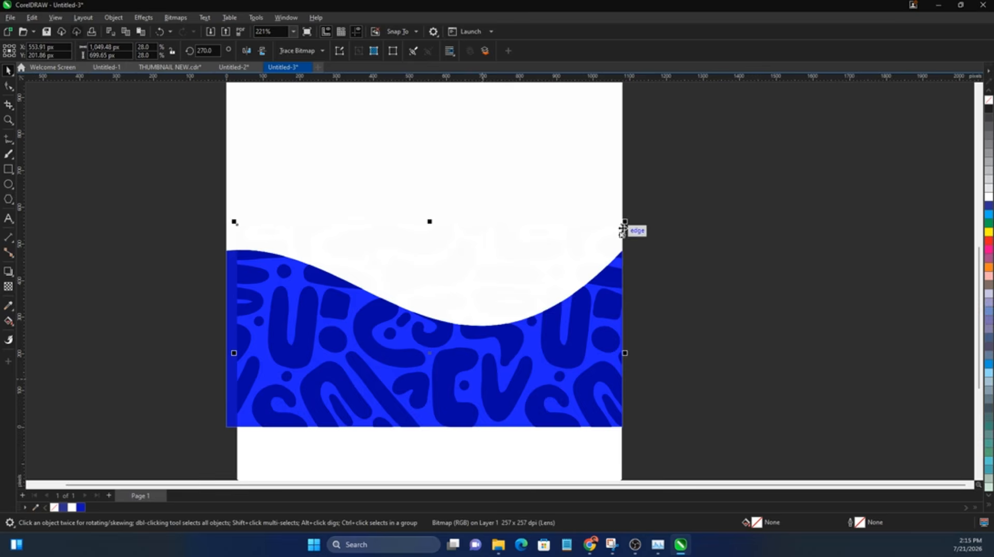
drag(622, 228, 630, 215)
Move the pattern image partly off the page and PowerClip it inside the blue wave shape
drag(462, 334, 548, 351)
right_click(548, 351)
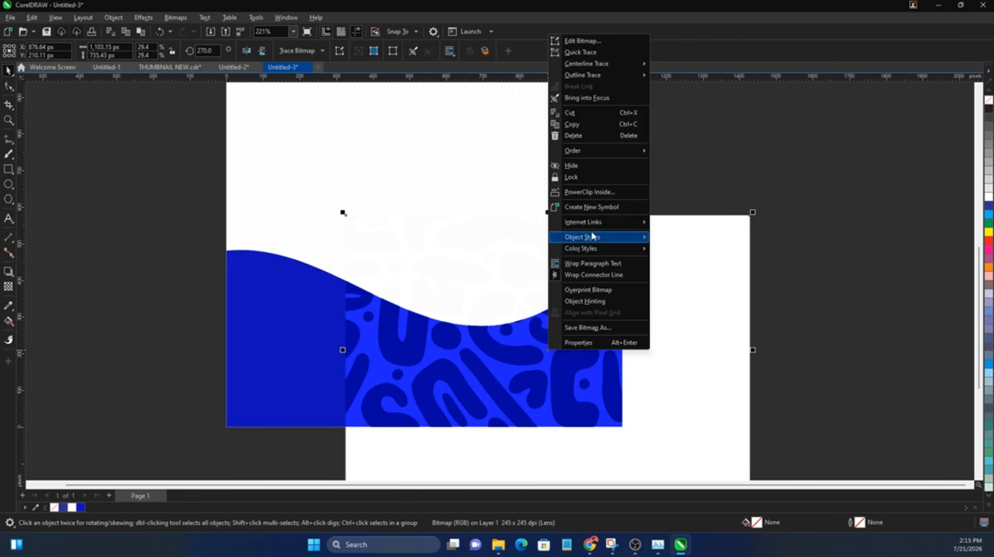
click(573, 192)
click(303, 336)
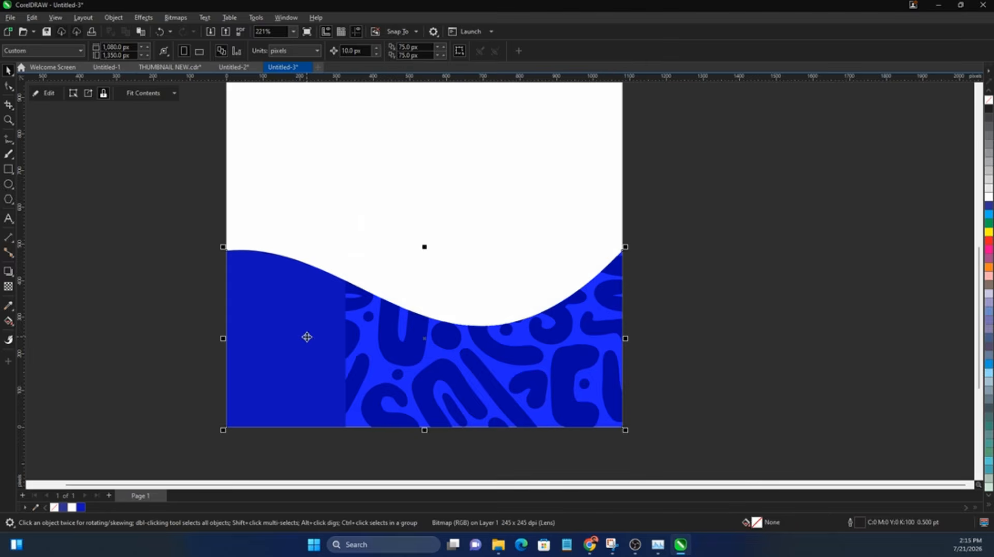
Edit the PowerClip contents so the pattern image covers the full width of the wave shape, and finish editing
right_click(482, 353)
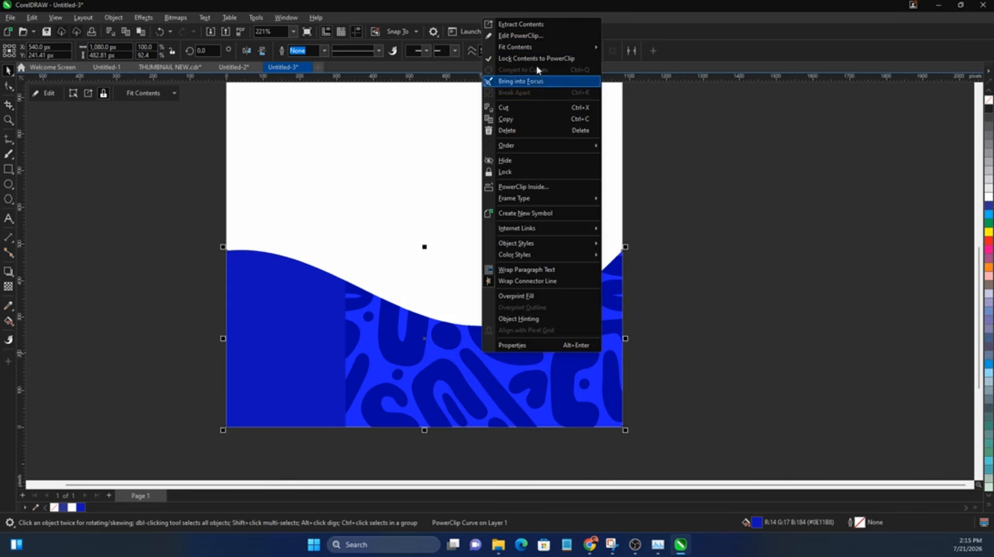
click(538, 35)
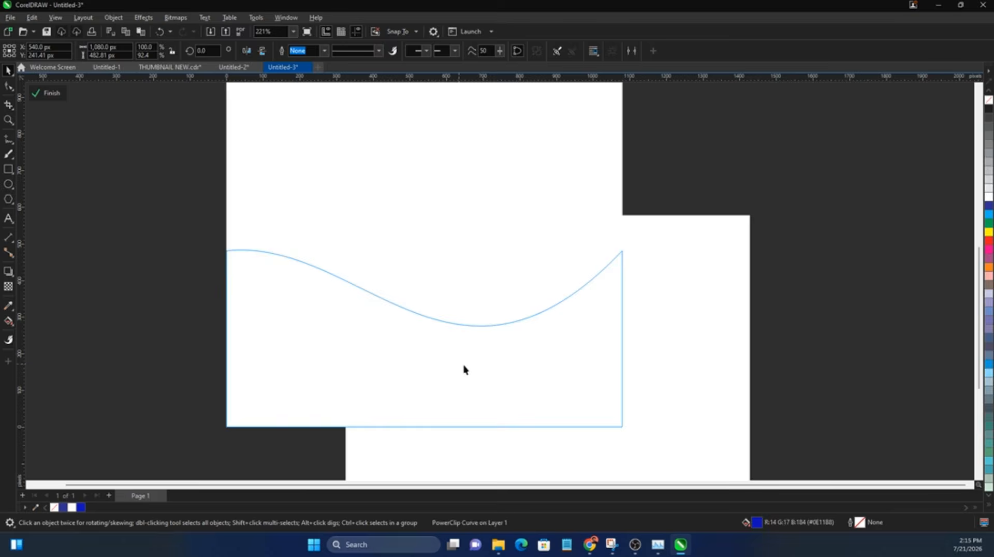
click(415, 364)
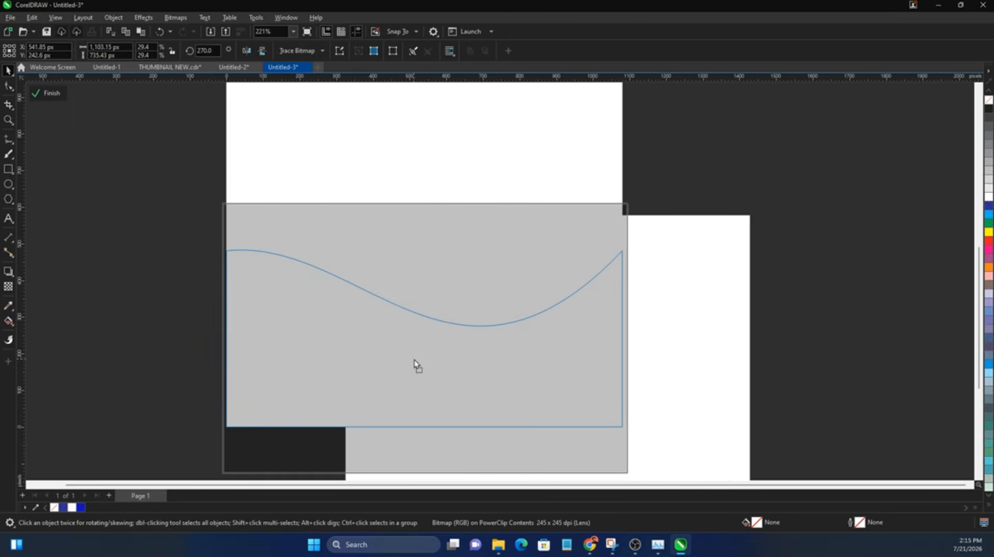
ctrl+click(681, 362)
click(682, 363)
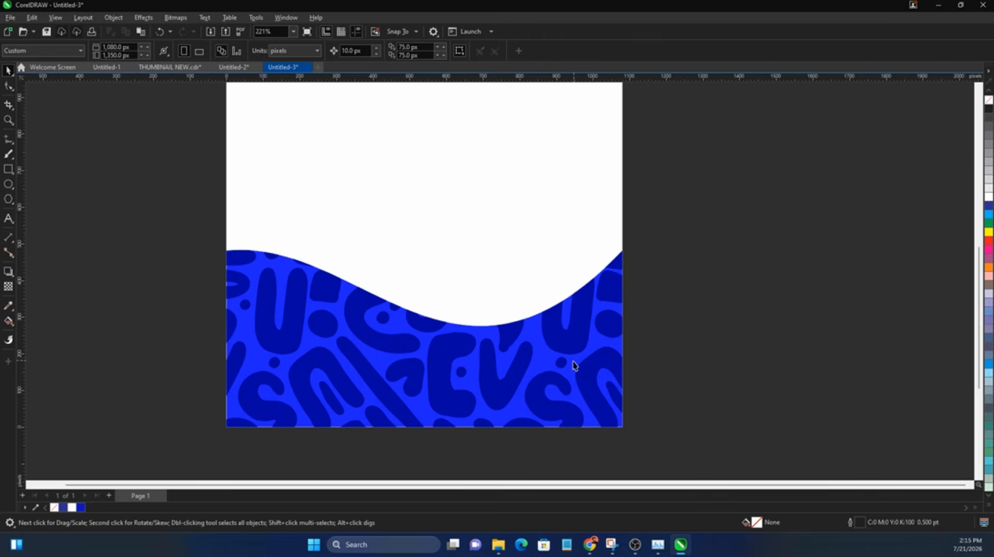
Place a copy of the patterned wave about 526 px above the original and remove its PowerClip frame, leaving a plain blue wave
drag(562, 397, 528, 200)
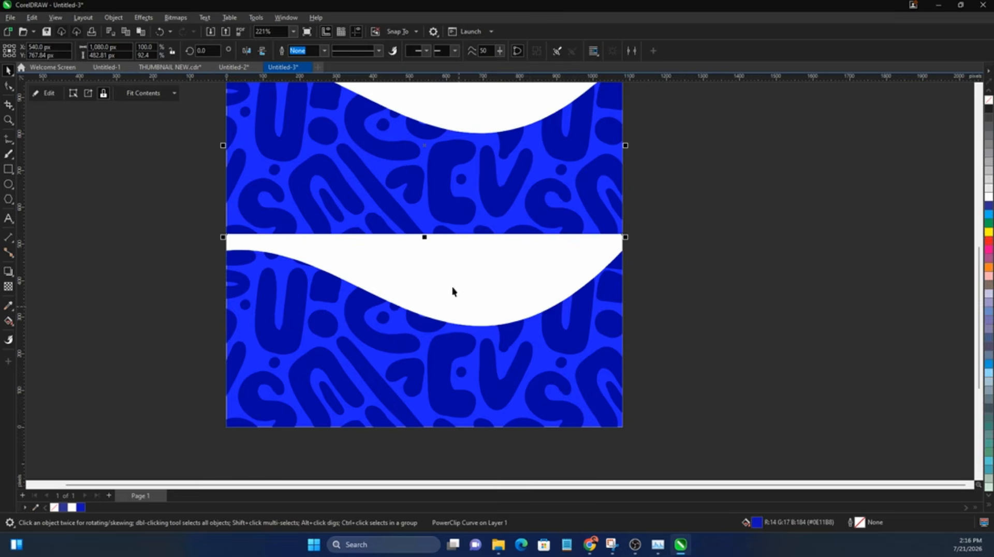
scroll(356, 247, down, 2)
scroll(381, 233, up, 2)
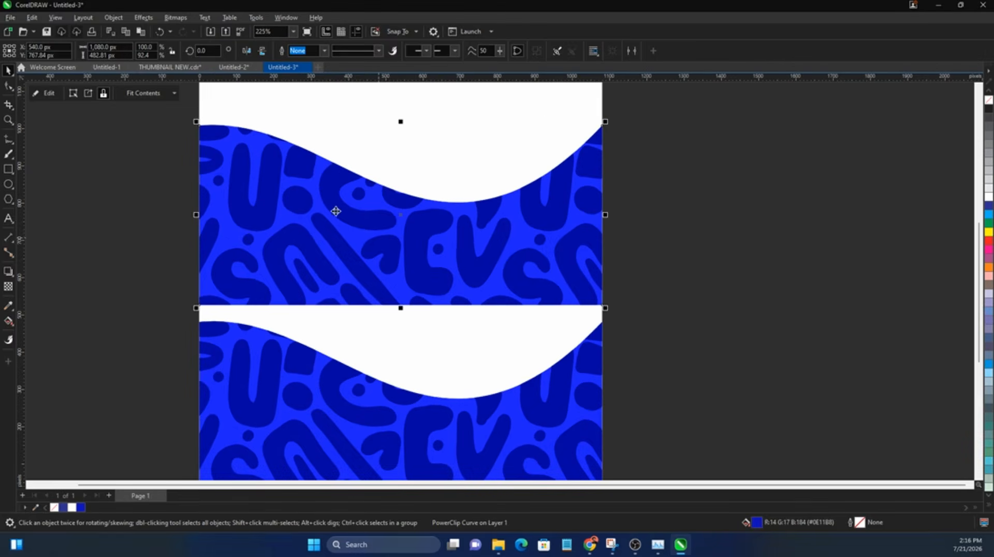
right_click(354, 220)
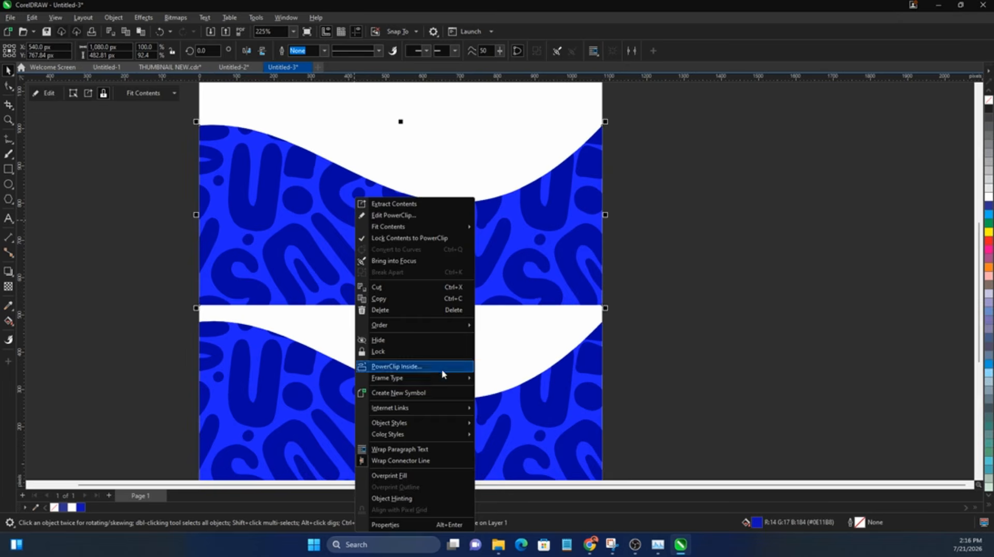
mouse_move(444, 378)
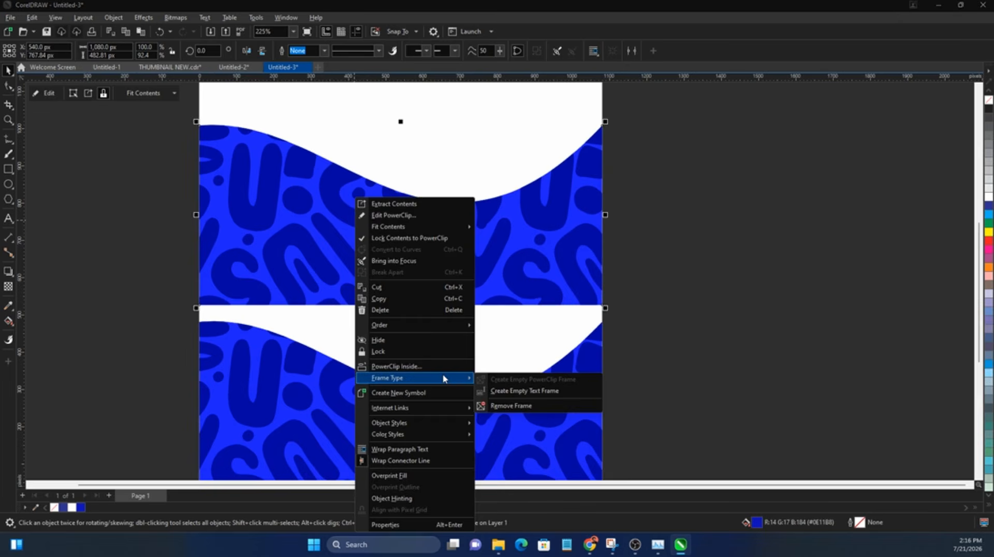
click(529, 406)
click(536, 295)
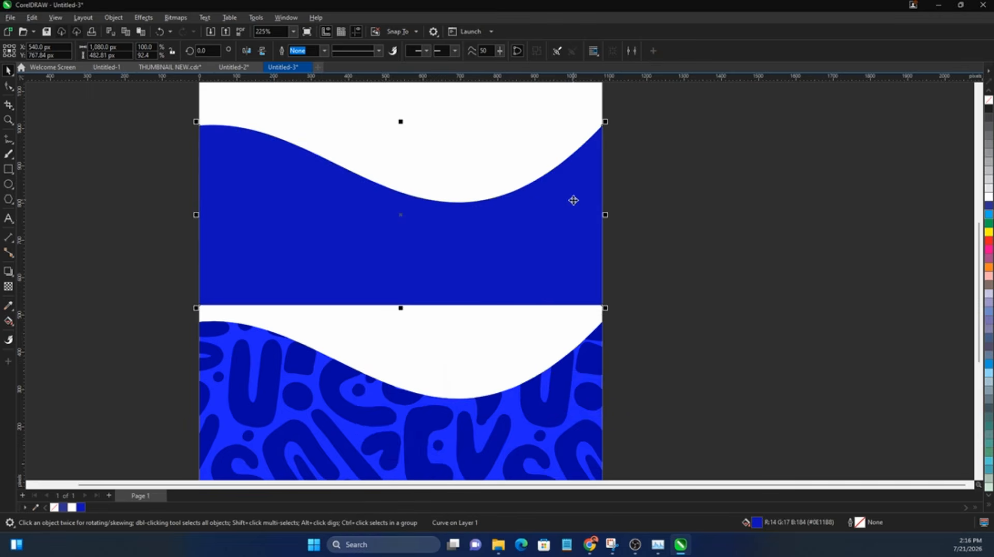
Place a copy of the plain blue wave about 65 px below it and fill the copy with yellow
drag(573, 201, 573, 225)
click(990, 233)
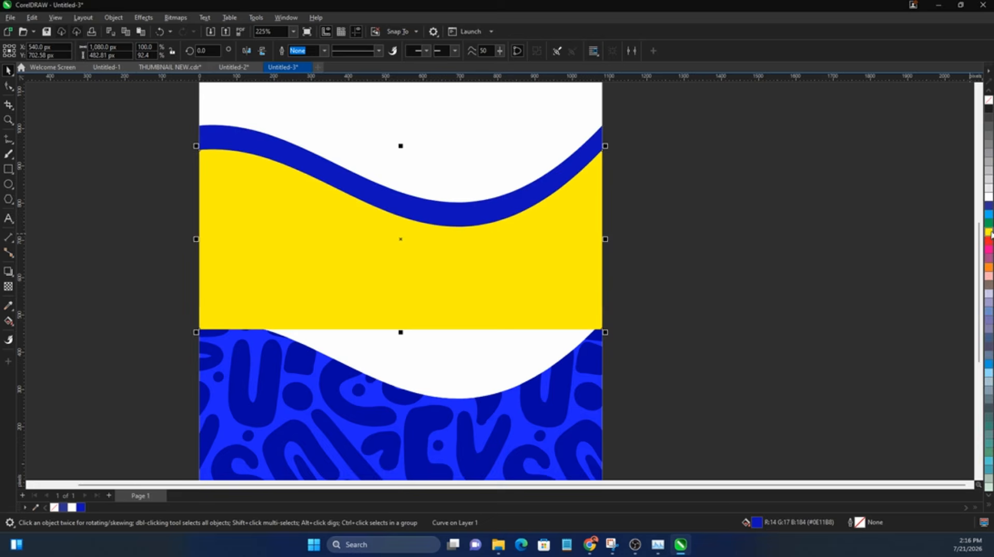
drag(490, 216, 501, 183)
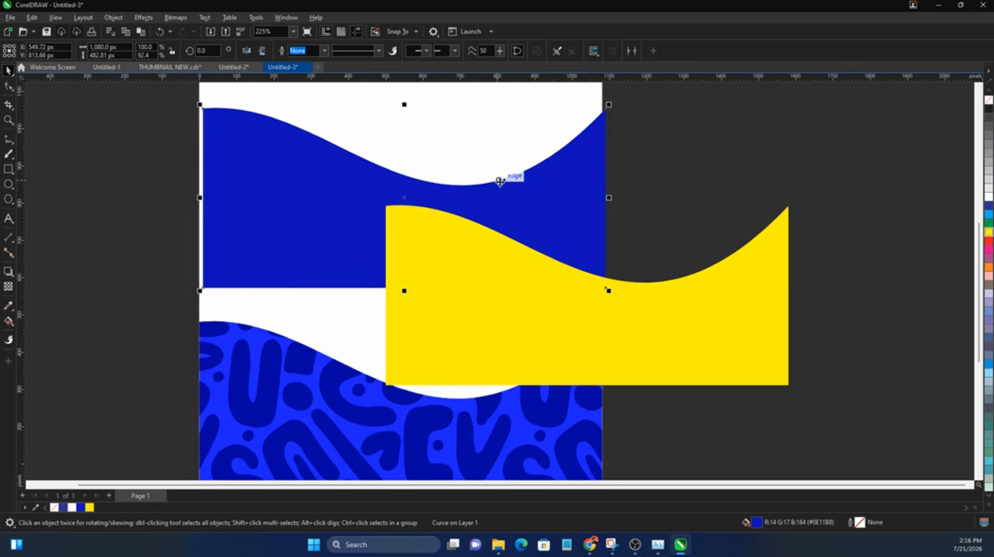
key(ctrl+z)
key(ctrl+z)
Trim the plain blue wave with the yellow copy to leave a curved band, and delete the yellow copy
click(661, 233)
drag(654, 106, 158, 372)
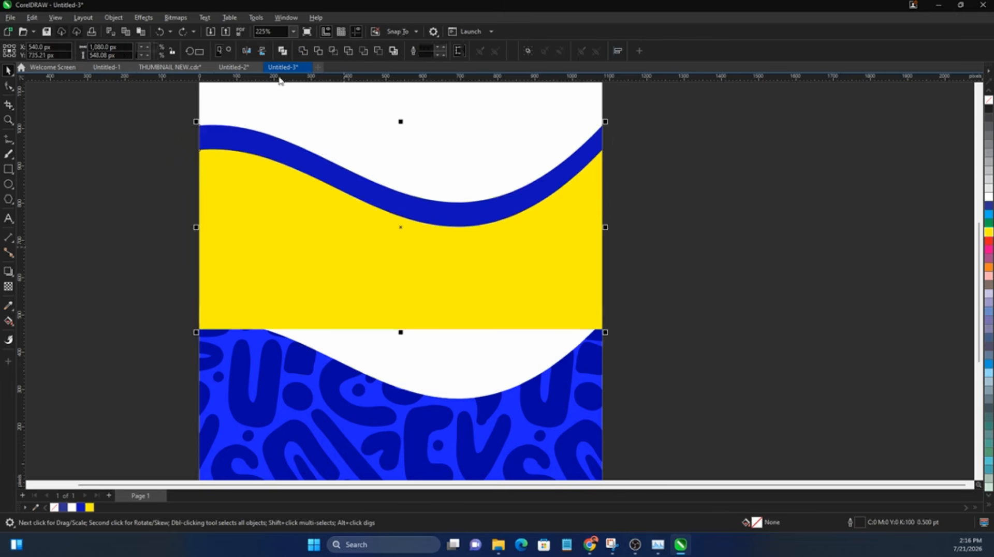
click(318, 52)
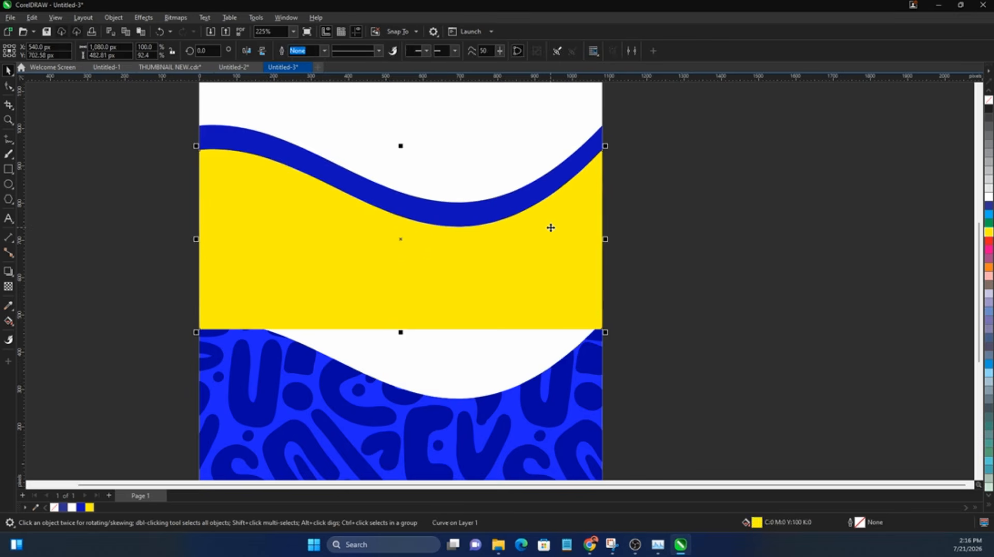
key(Delete)
Move the curved blue band straight down by about 153 px, closer to the patterned wave
drag(544, 188, 543, 245)
scroll(508, 227, down, 1)
scroll(464, 377, down, 1)
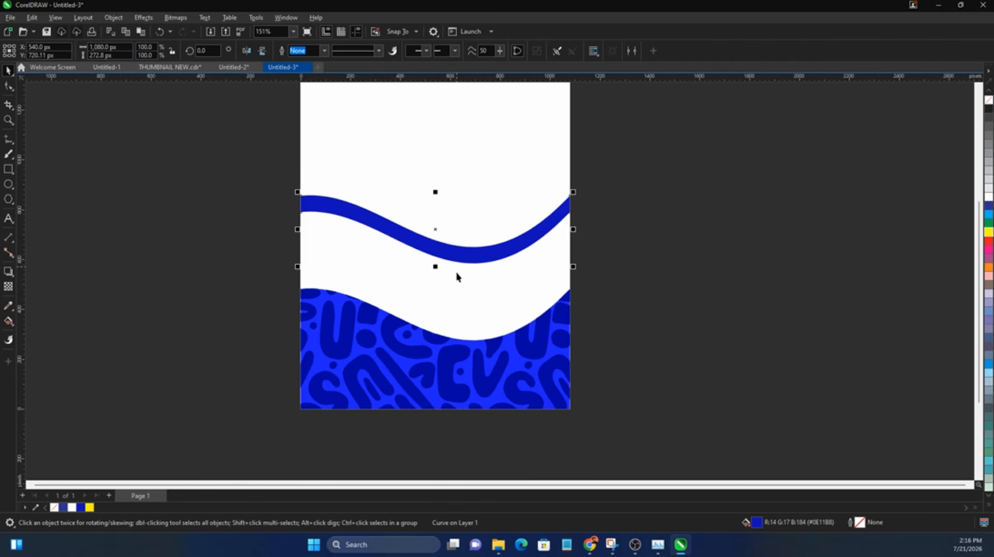
Apply the Inner Edge shadow preset to the patterned wave and raise the shadow opacity to 89
click(462, 377)
scroll(463, 376, up, 1)
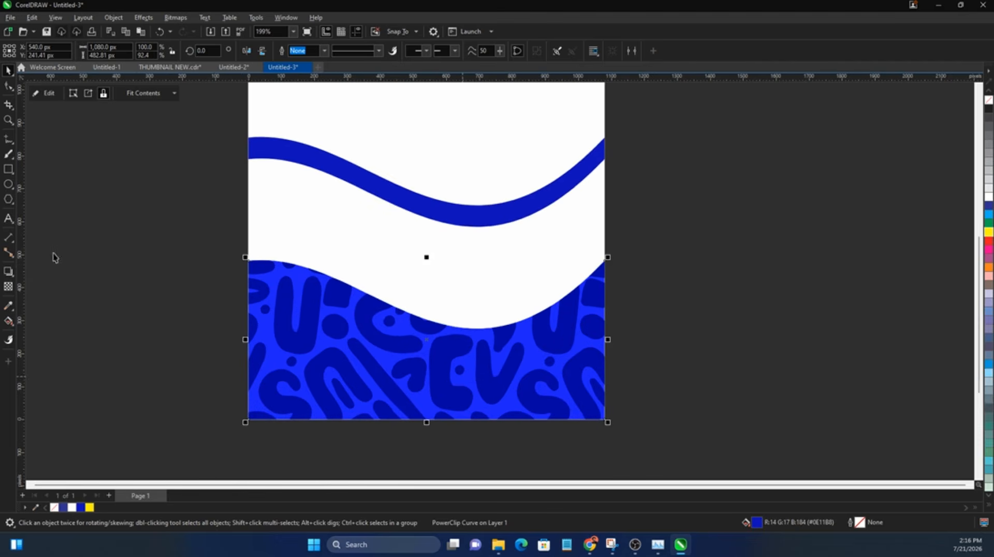
click(9, 272)
click(24, 52)
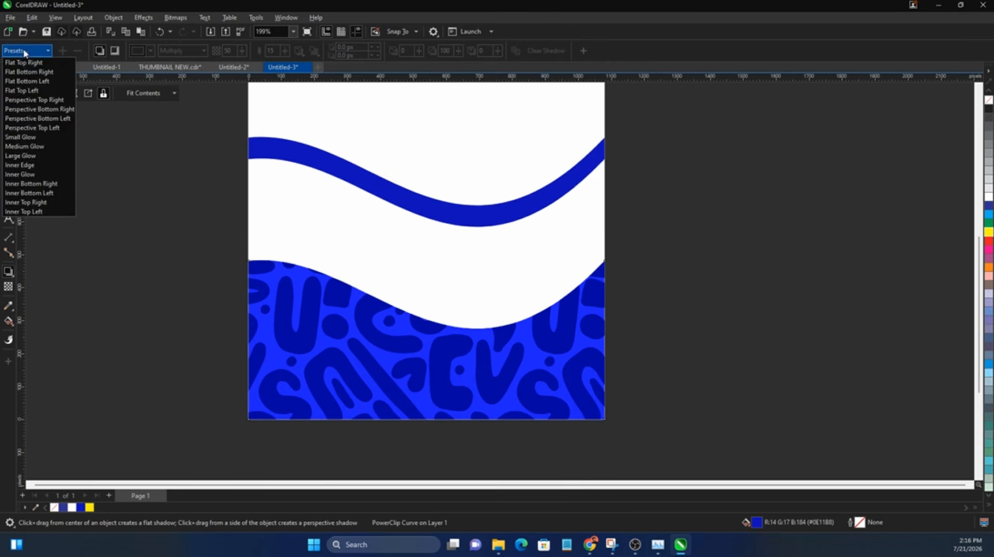
click(36, 166)
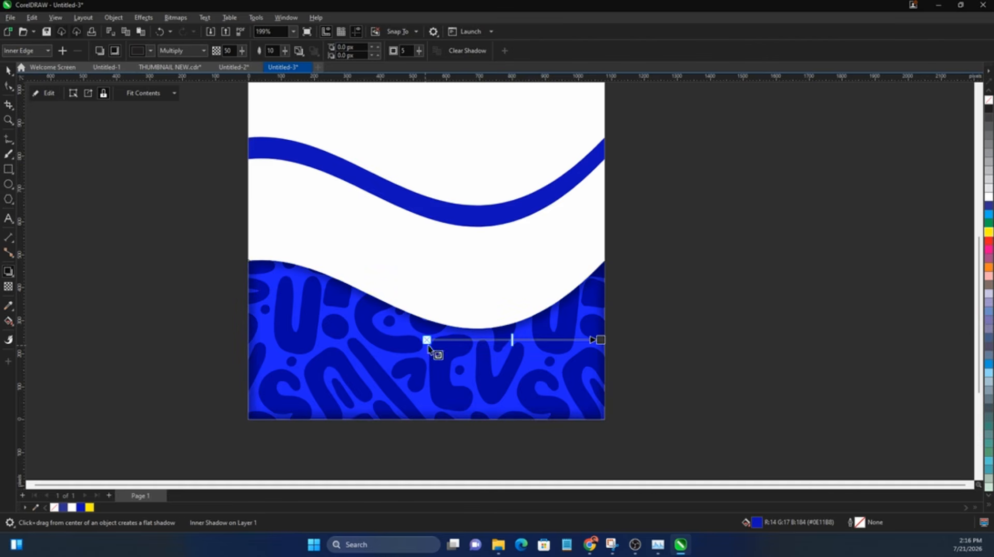
drag(512, 340, 569, 340)
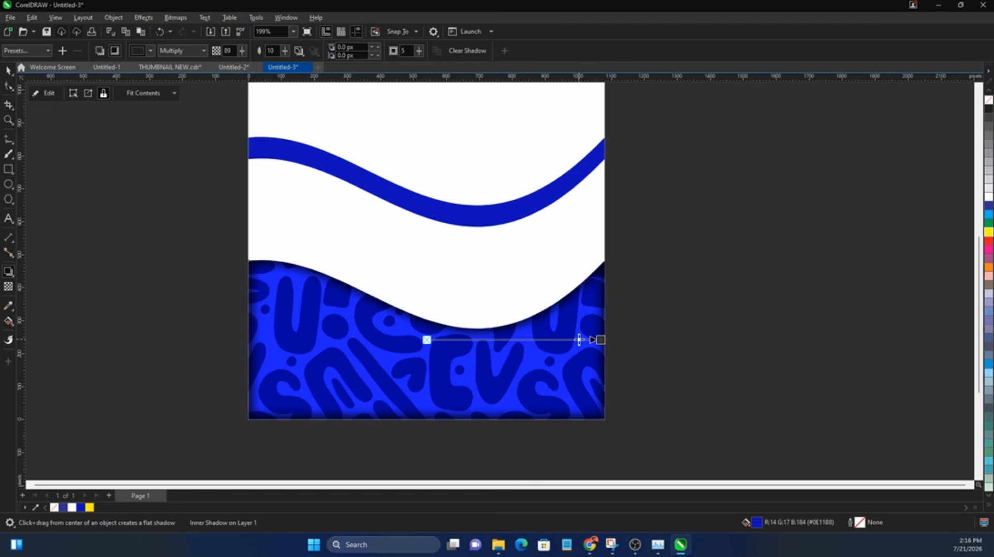
Try the Multiply, Screen and Overlay merge modes on the wave's inner shadow
click(180, 52)
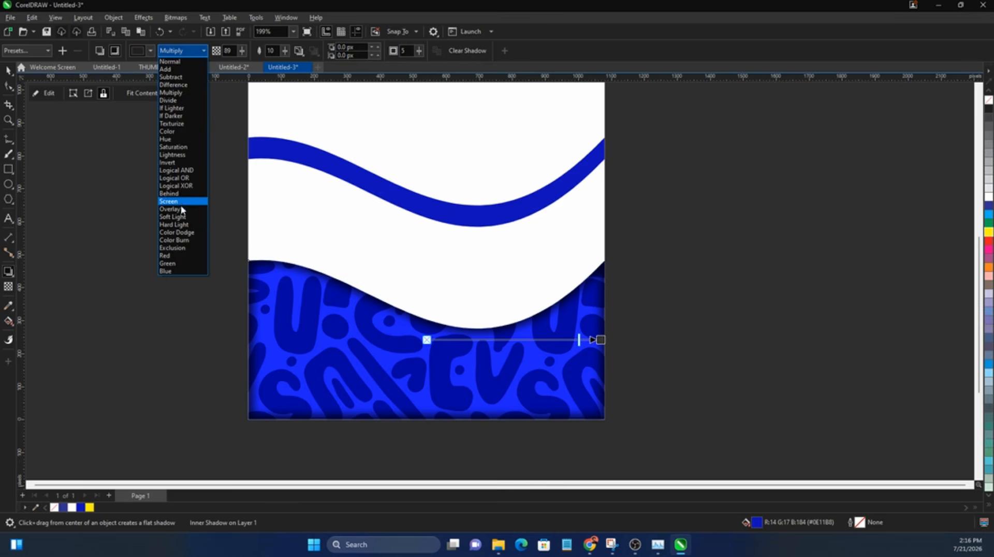
click(183, 92)
click(175, 51)
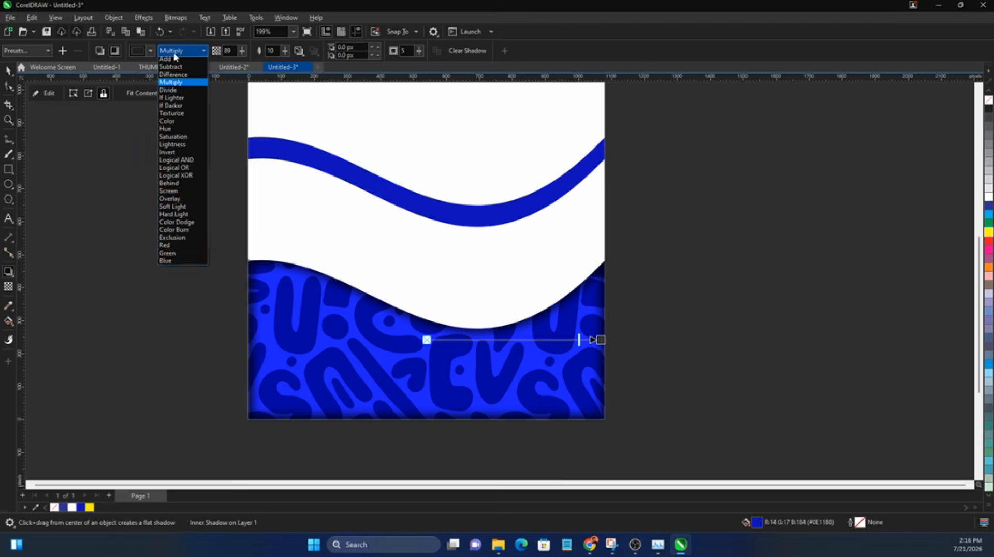
click(183, 201)
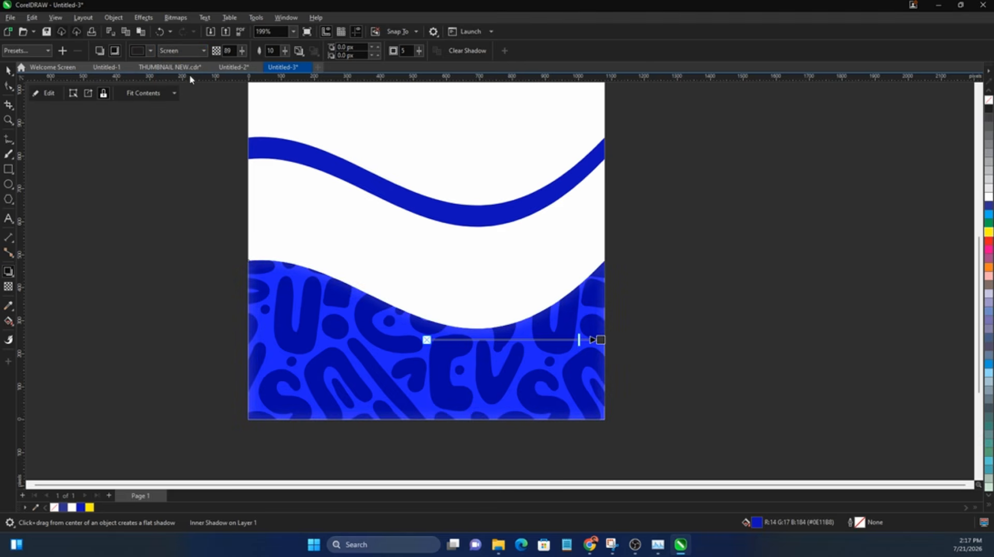
click(183, 51)
click(185, 209)
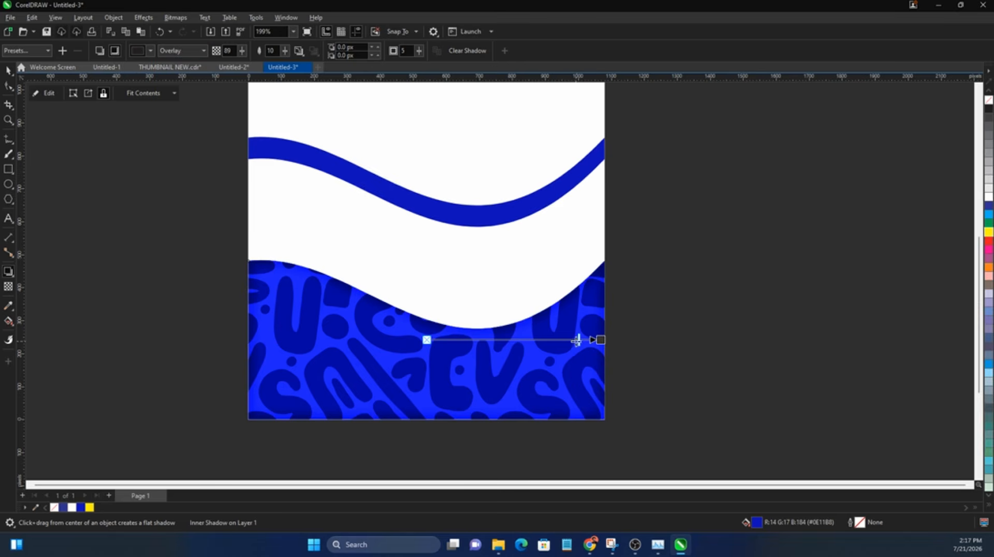
Raise the inner shadow's opacity to 100 and try the Add, Subtract and Normal merge modes
drag(579, 340, 599, 341)
click(186, 53)
click(191, 70)
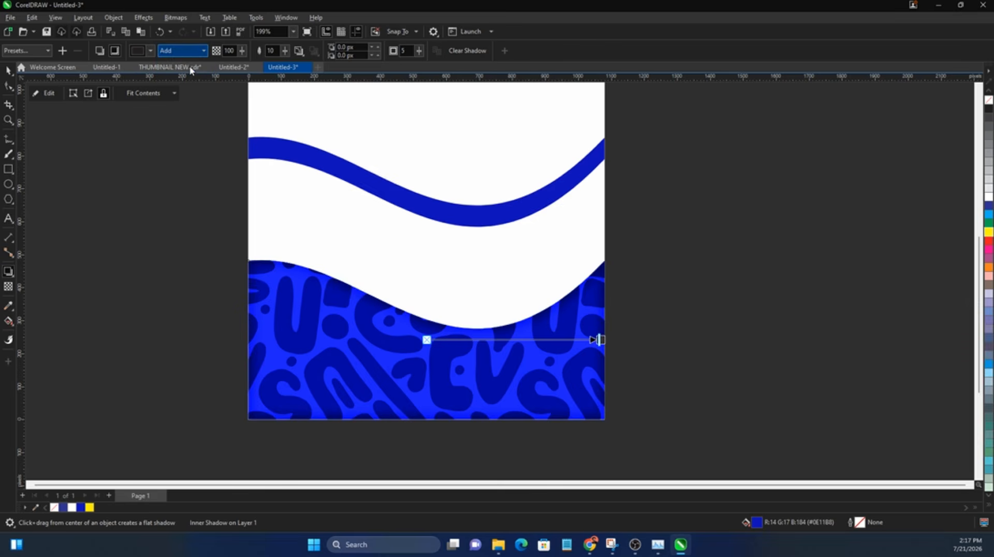
click(188, 52)
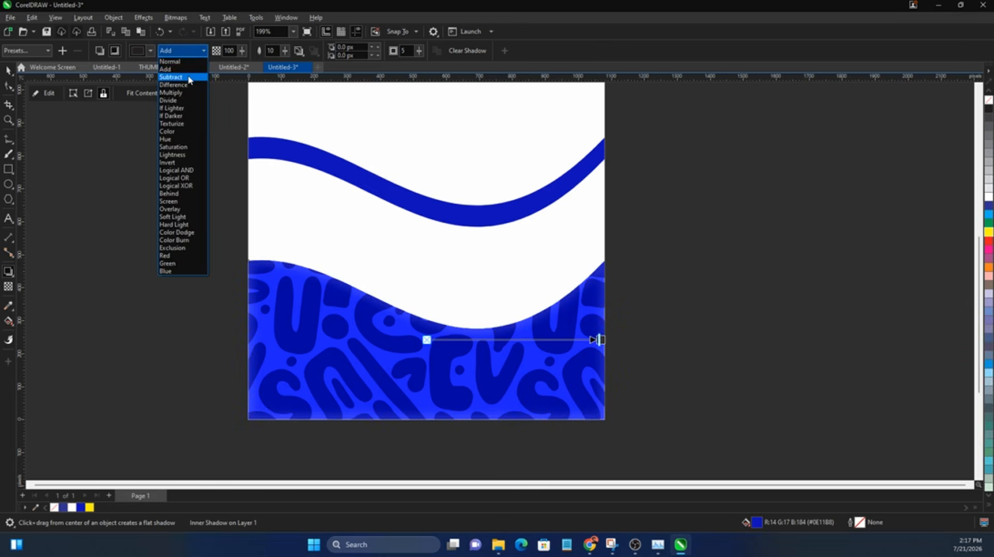
click(188, 77)
click(189, 50)
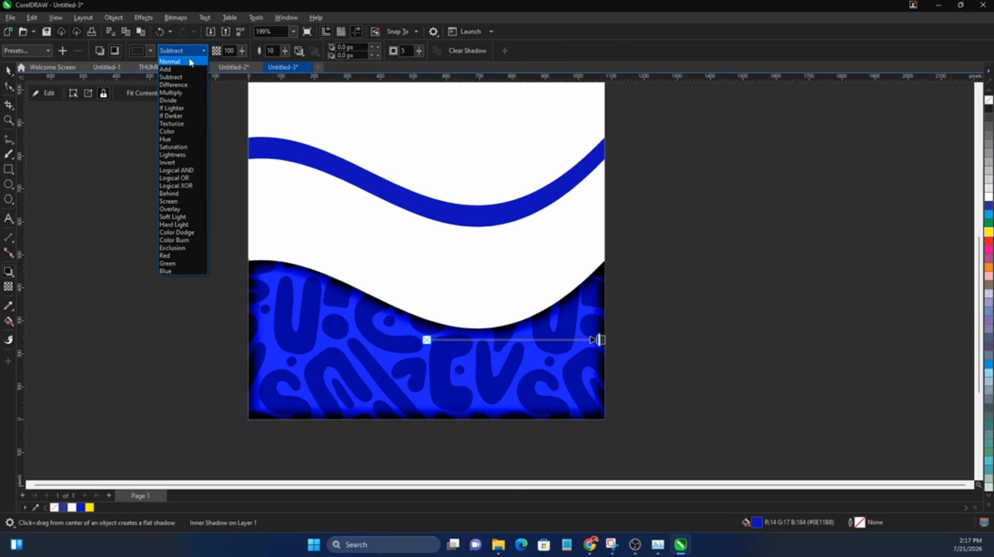
click(190, 64)
Switch the inner shadow's merge mode to Overlay and set its opacity to 96
click(187, 52)
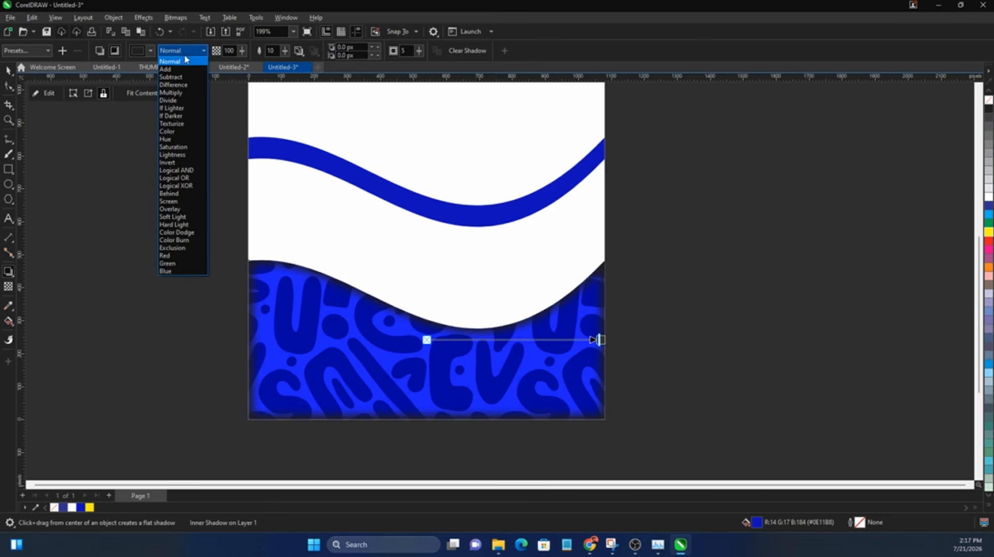
click(171, 209)
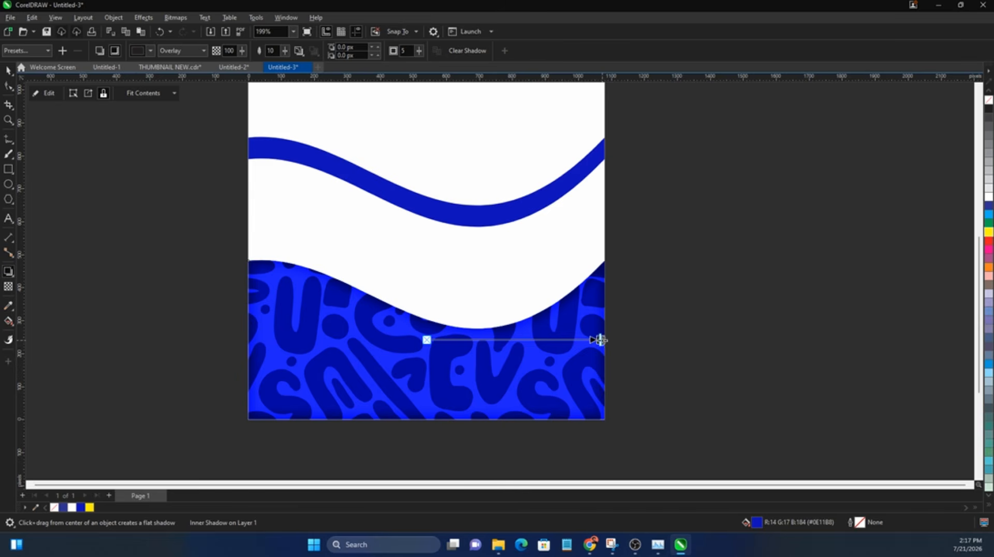
mouse_move(601, 340)
mouse_down()
mouse_move(561, 340)
mouse_move(589, 339)
mouse_up()
Set the inner shadow's merge mode to Normal and its opacity to 69
click(191, 50)
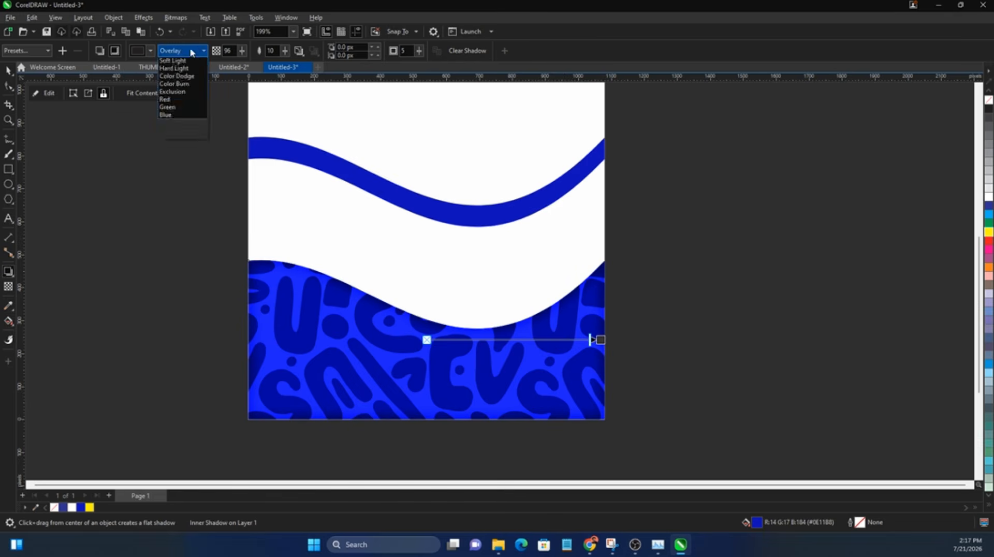
click(195, 62)
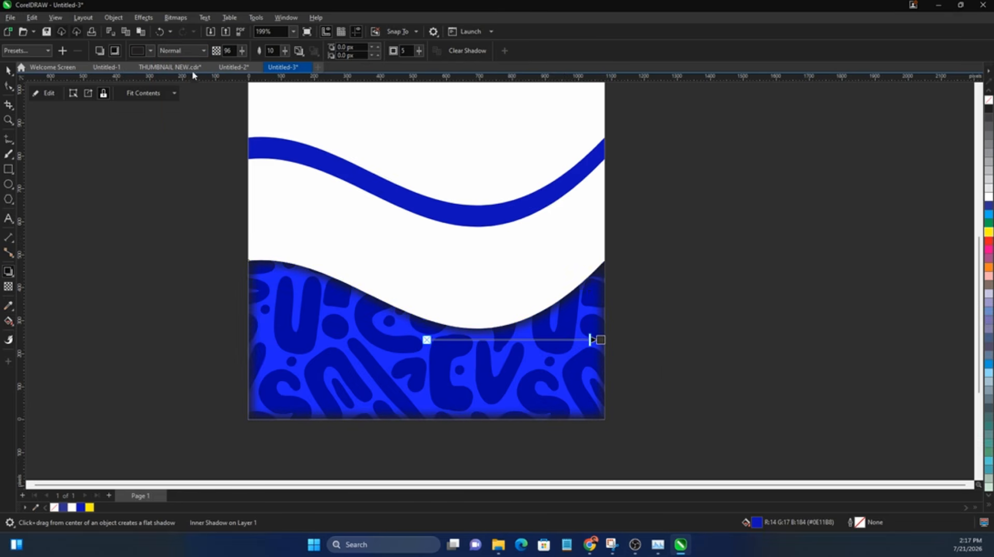
drag(590, 339, 528, 341)
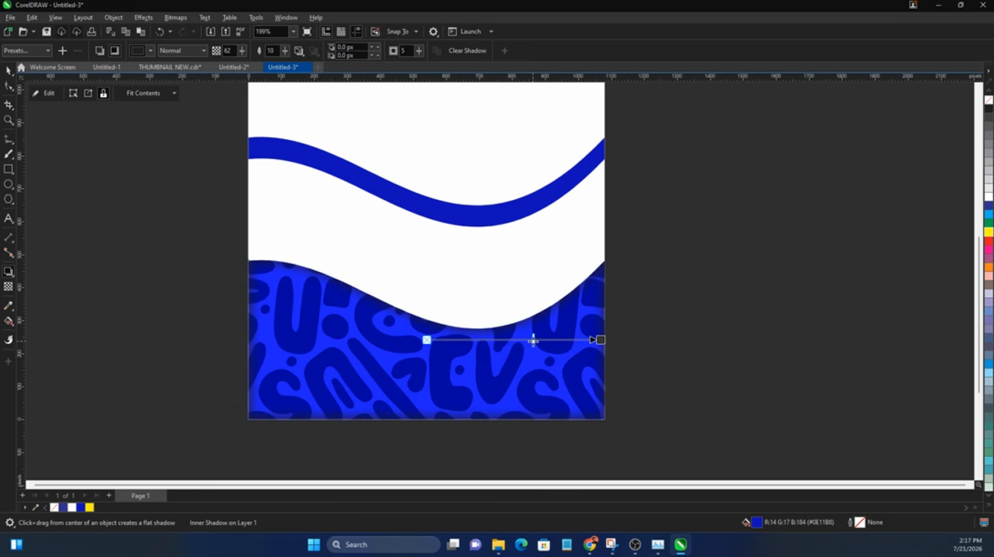
drag(600, 340, 619, 342)
key(ctrl+z)
drag(533, 340, 543, 340)
Move the curved blue band straight down onto the upper edge of the patterned wave
key(space)
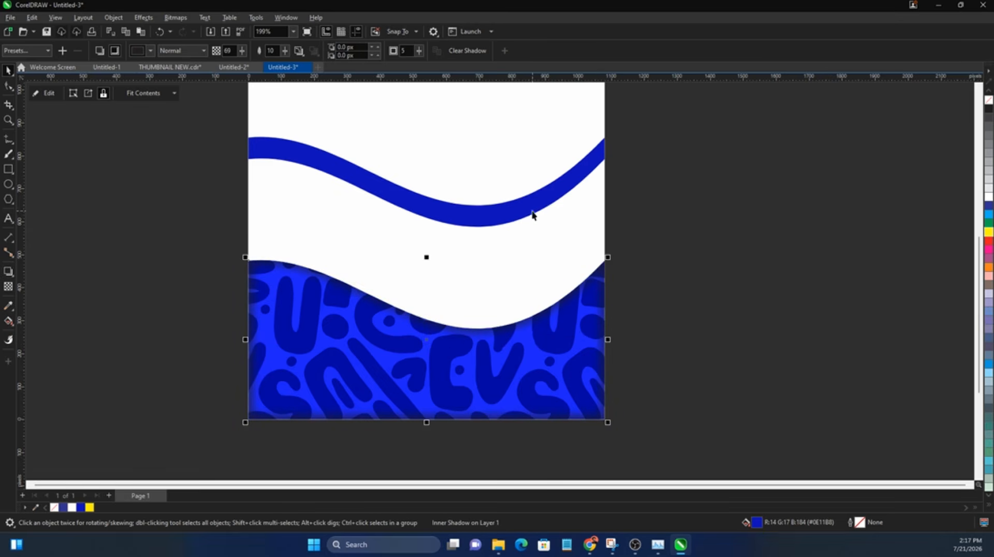
drag(532, 214, 533, 330)
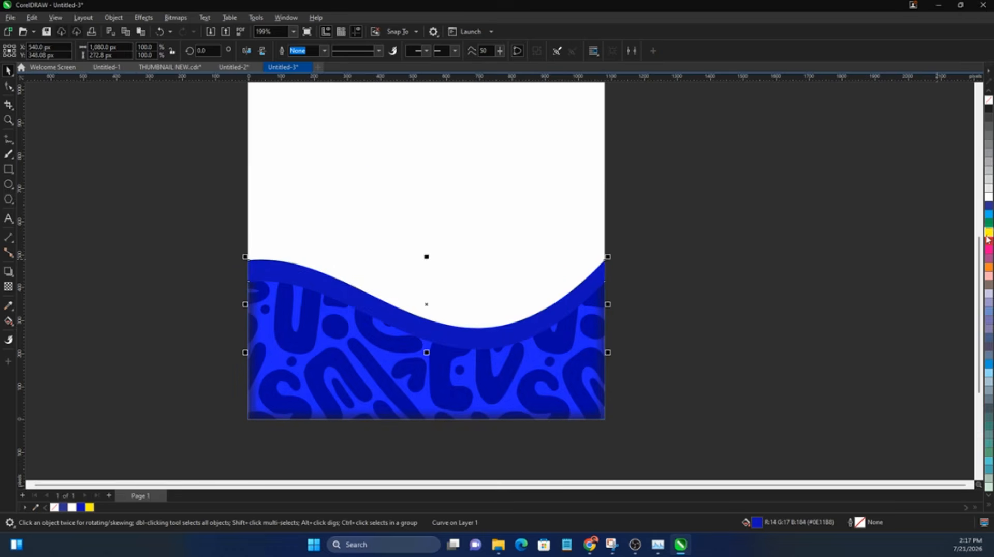
Fill the curved band with white and move it down onto the patterned wave
click(988, 197)
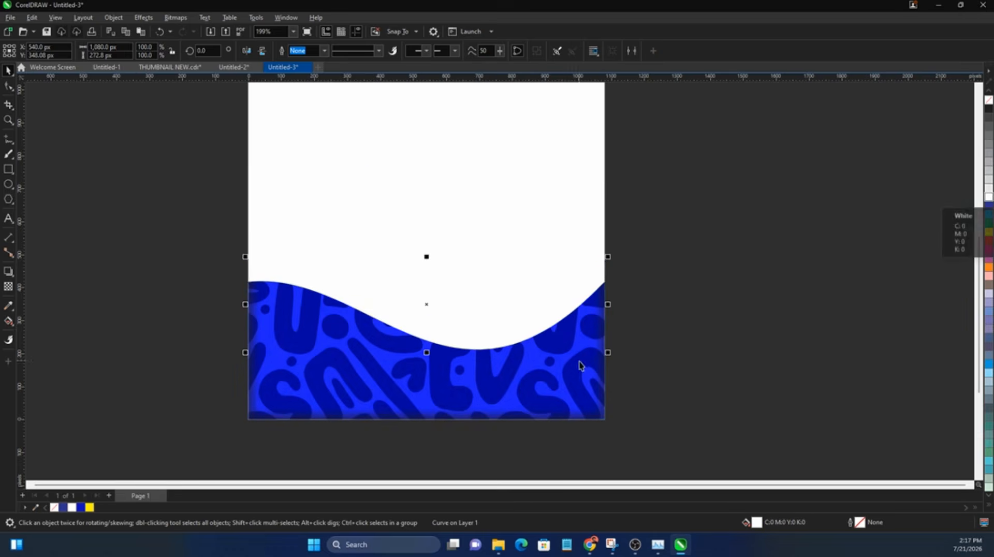
drag(555, 322, 555, 337)
scroll(484, 351, up, 1)
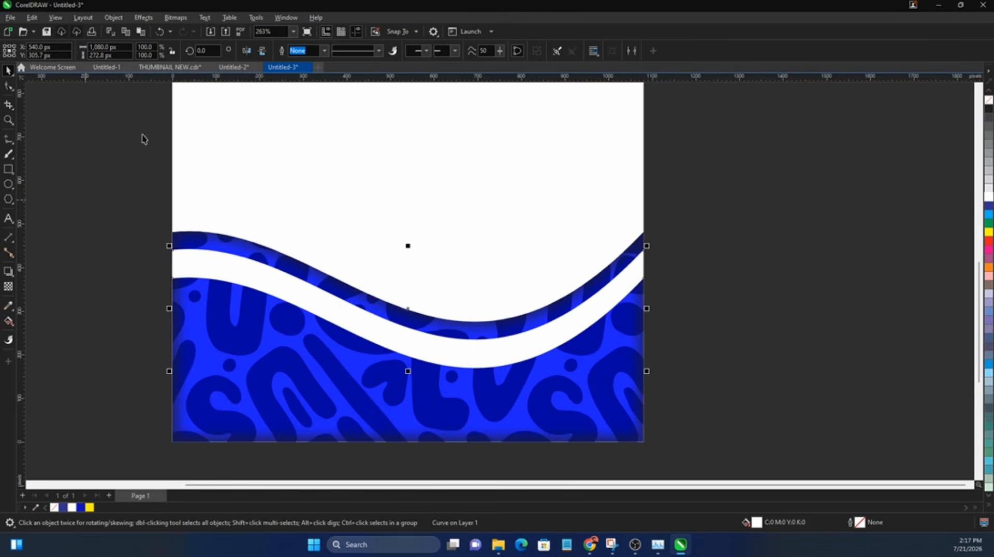
Apply a Gaussian Blur with a radius of 37.7 to the white curved band
click(144, 20)
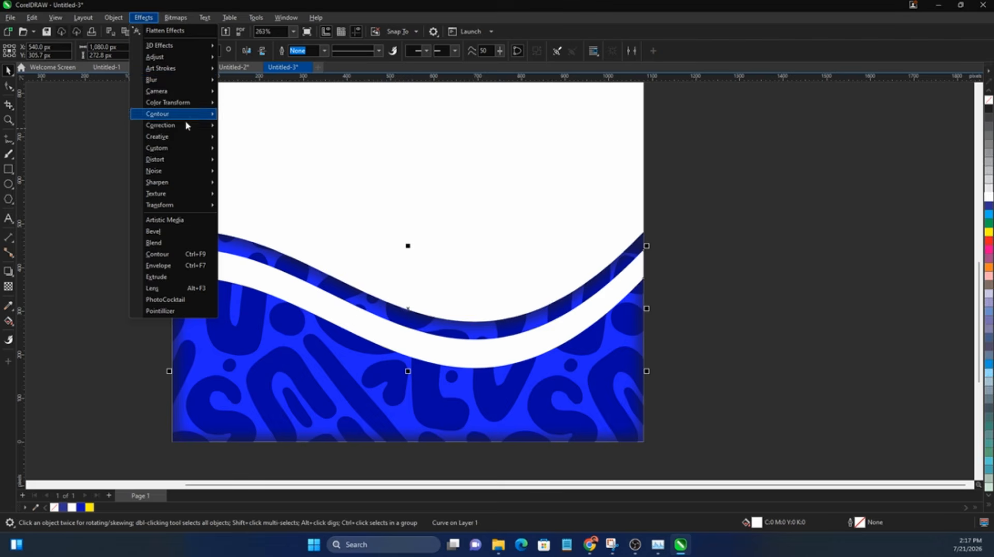
mouse_move(189, 83)
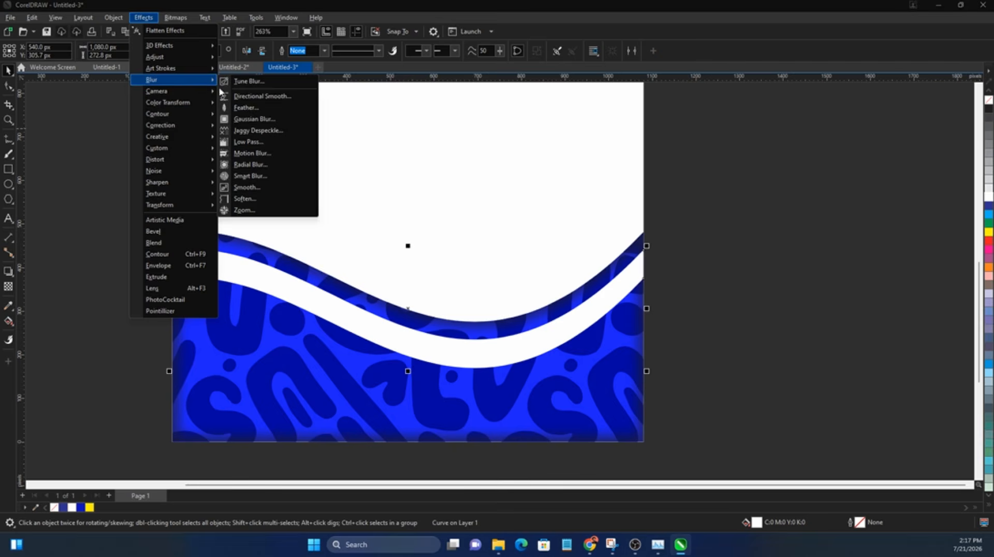
click(254, 119)
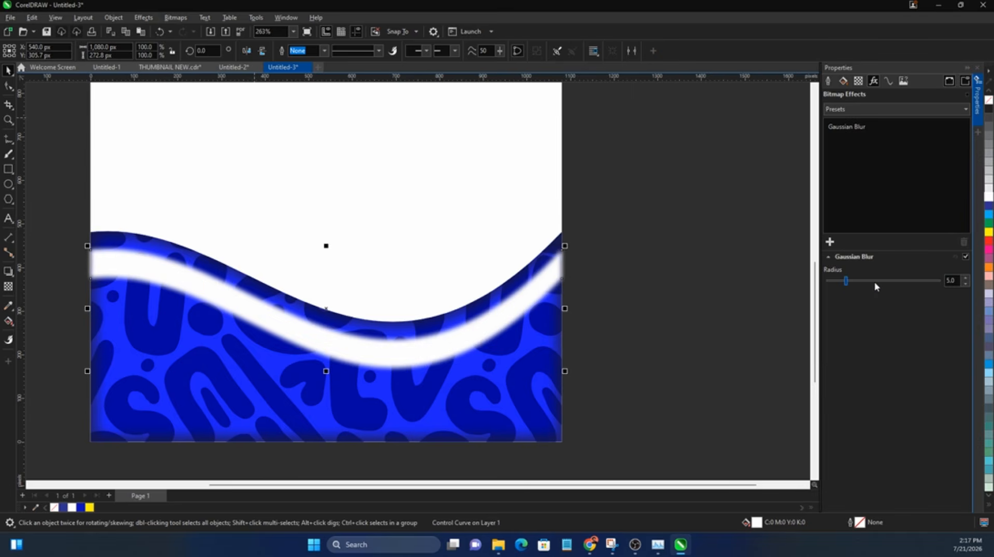
click(874, 281)
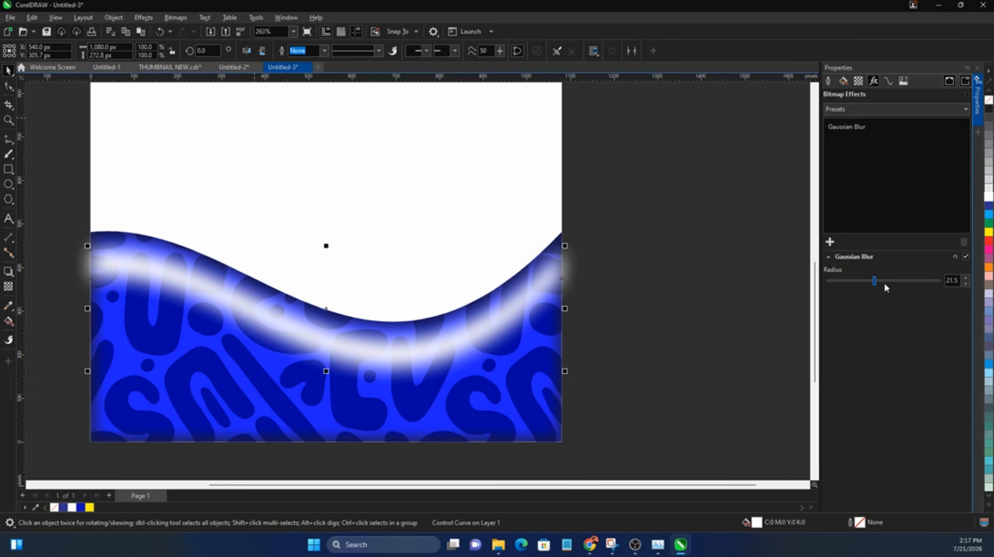
click(886, 281)
drag(885, 284, 889, 284)
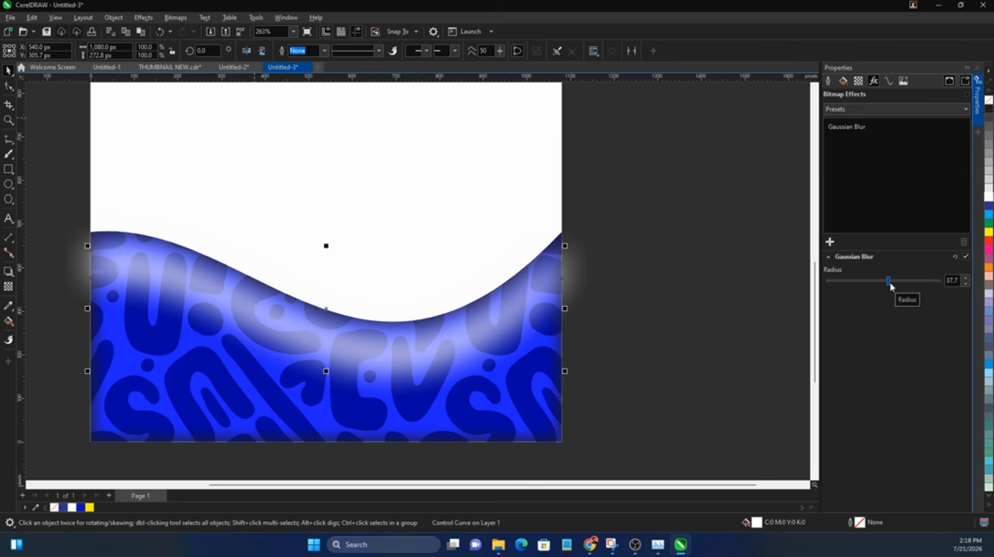
click(978, 125)
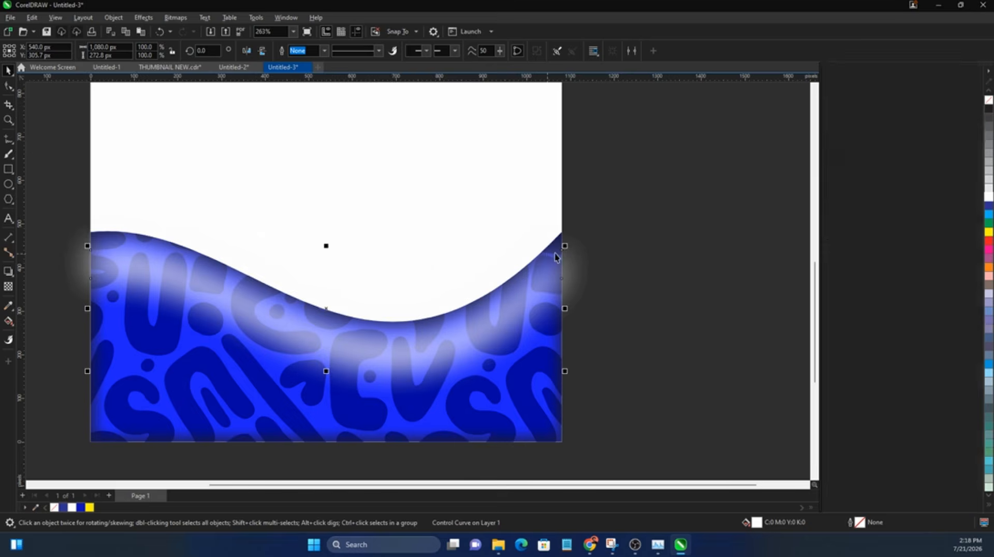
Move the blurred band up over the wave's upper edge and fill it with Ice Blue
drag(528, 343, 525, 319)
scroll(988, 311, down, 5)
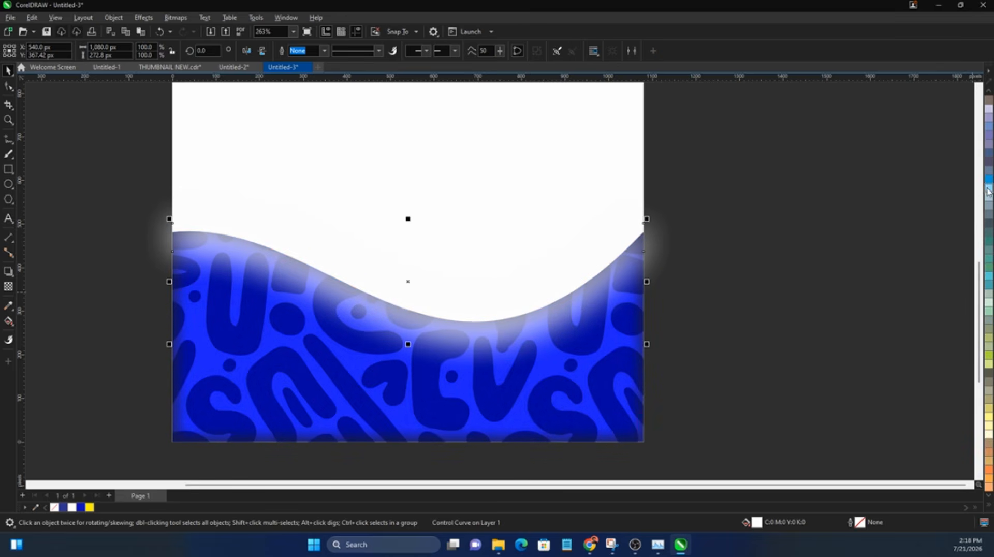
click(988, 191)
click(990, 186)
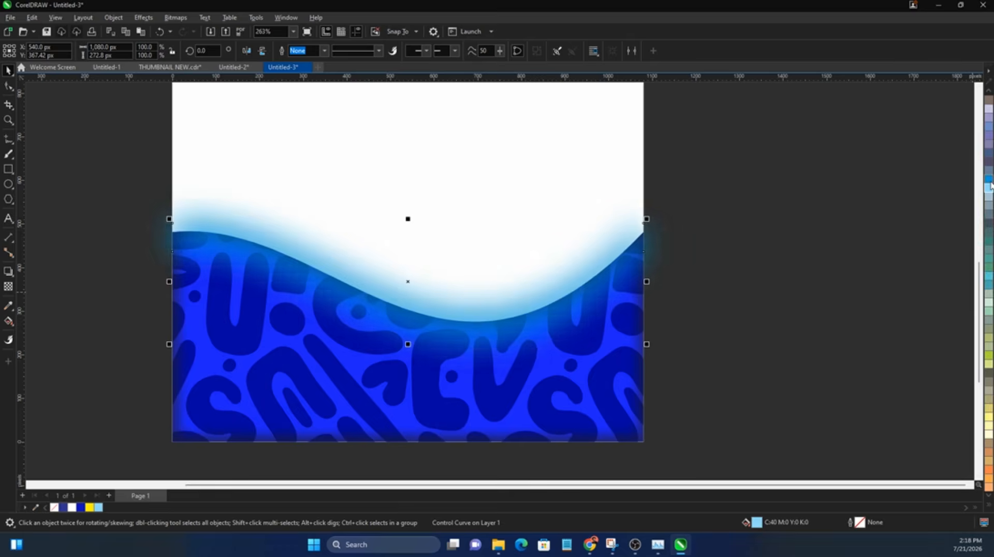
click(989, 180)
scroll(990, 321, down, 5)
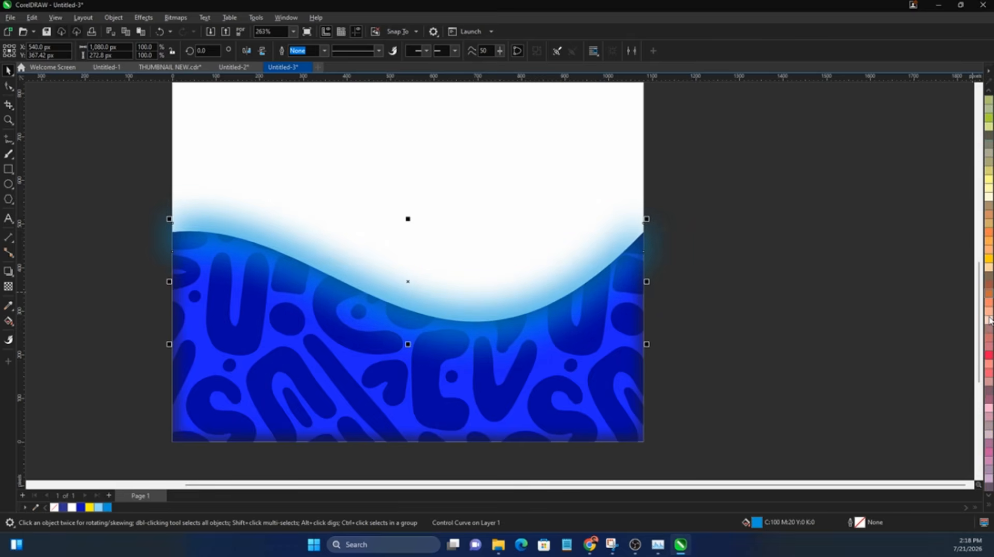
scroll(989, 316, up, 6)
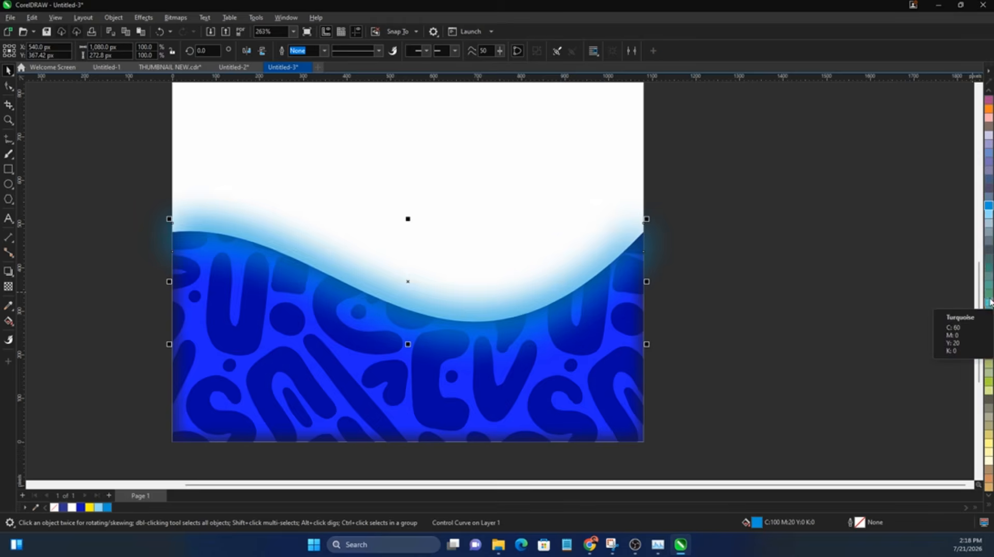
click(989, 214)
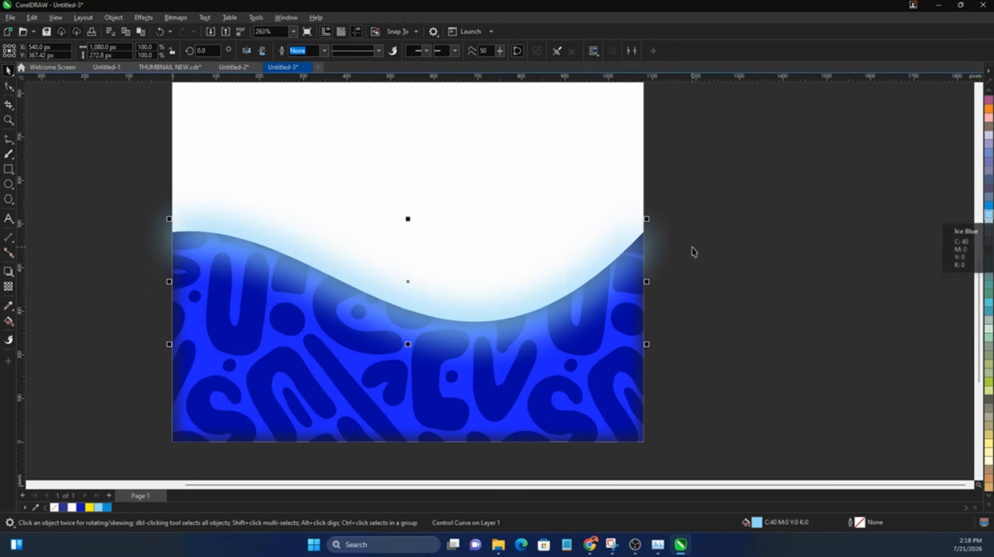
Shift the blurred band slightly down and set its uniform fill to the RGB colour #3CD2FC
click(526, 279)
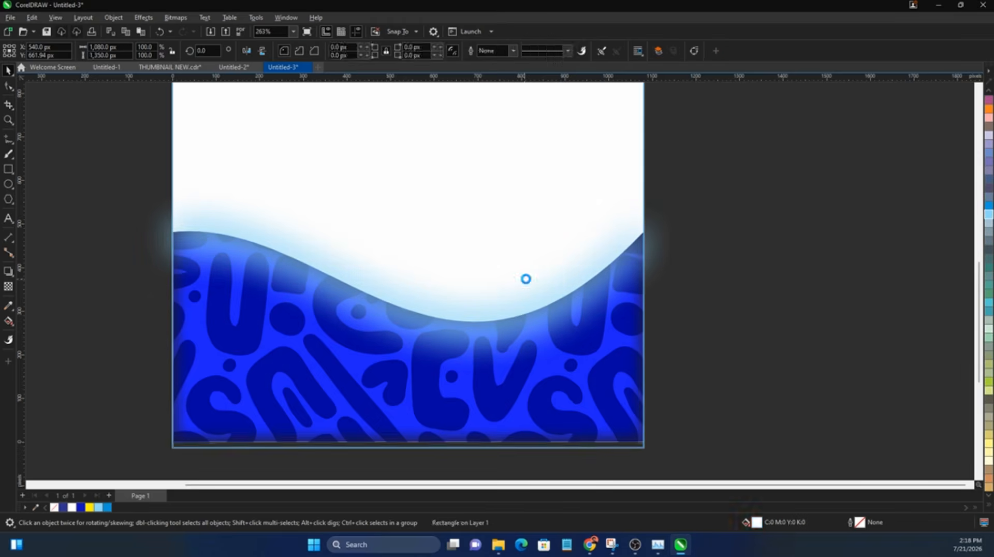
click(563, 299)
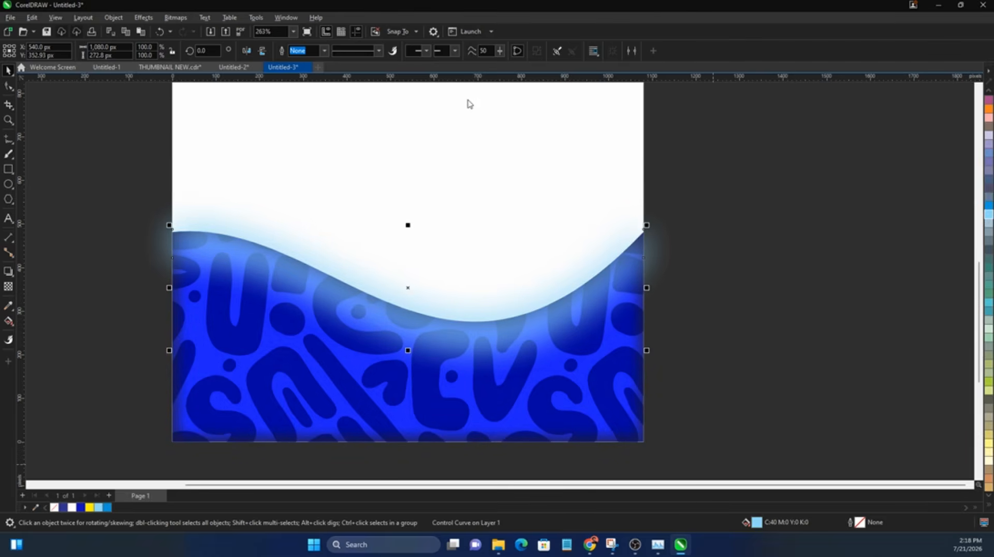
key(shift+F11)
drag(466, 116, 668, 110)
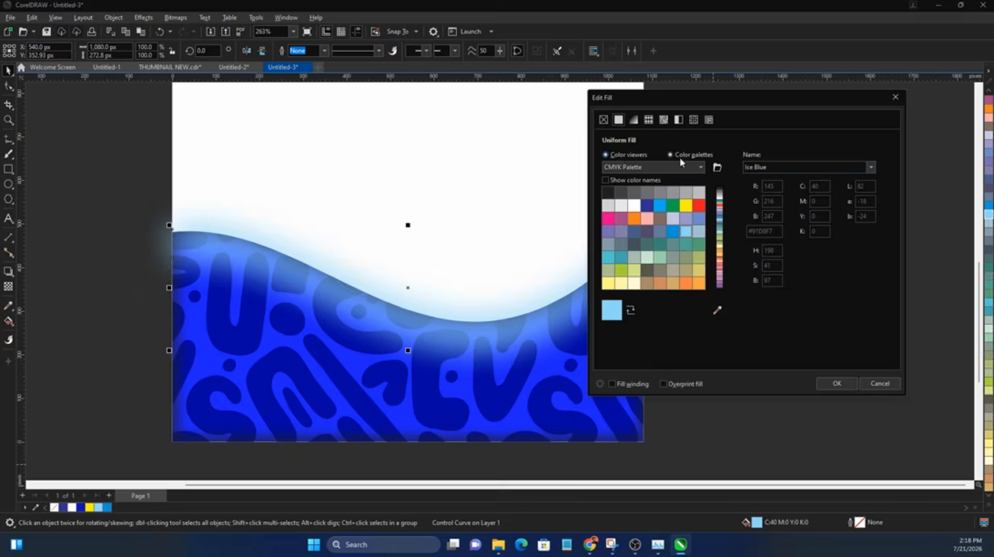
click(628, 155)
click(779, 168)
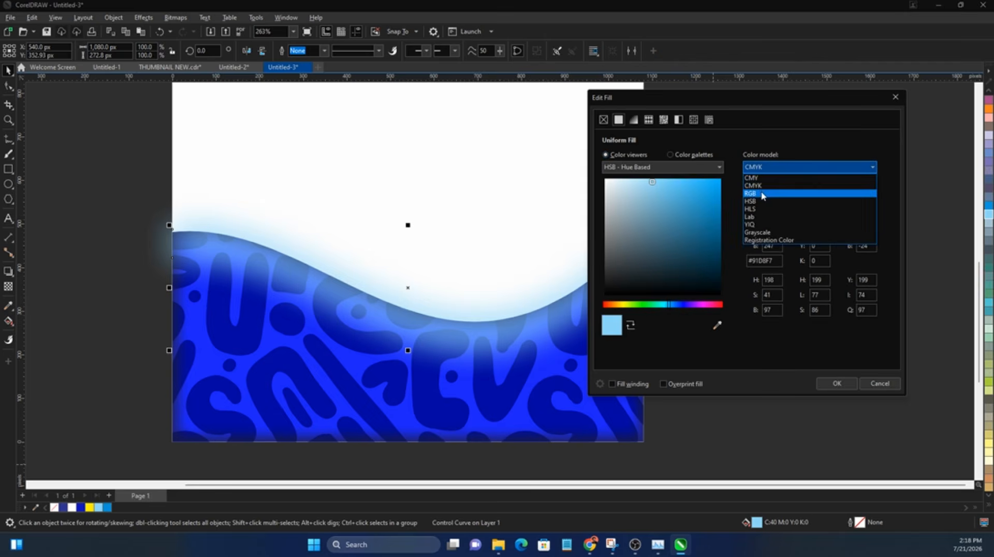
click(761, 193)
drag(654, 187, 708, 185)
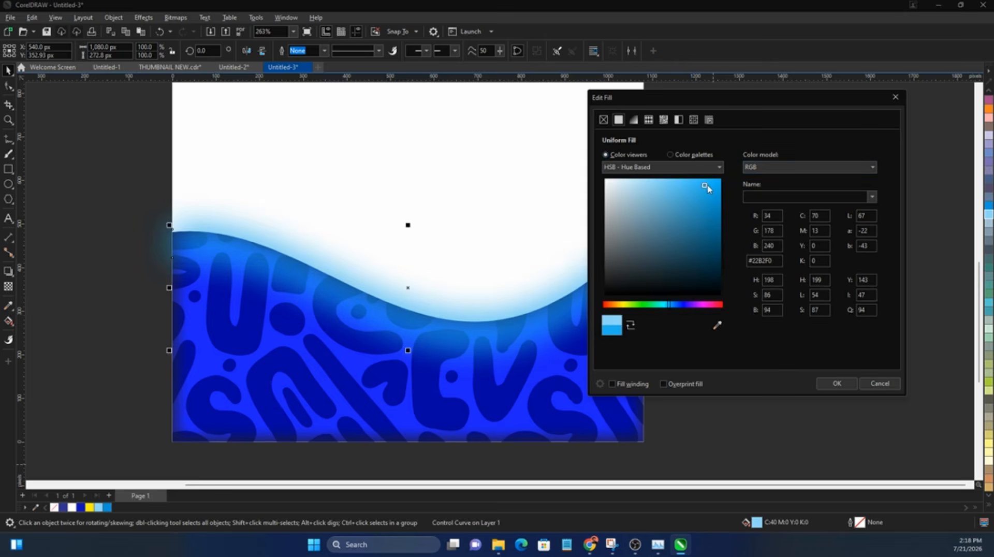
drag(672, 309, 667, 307)
drag(687, 182, 693, 180)
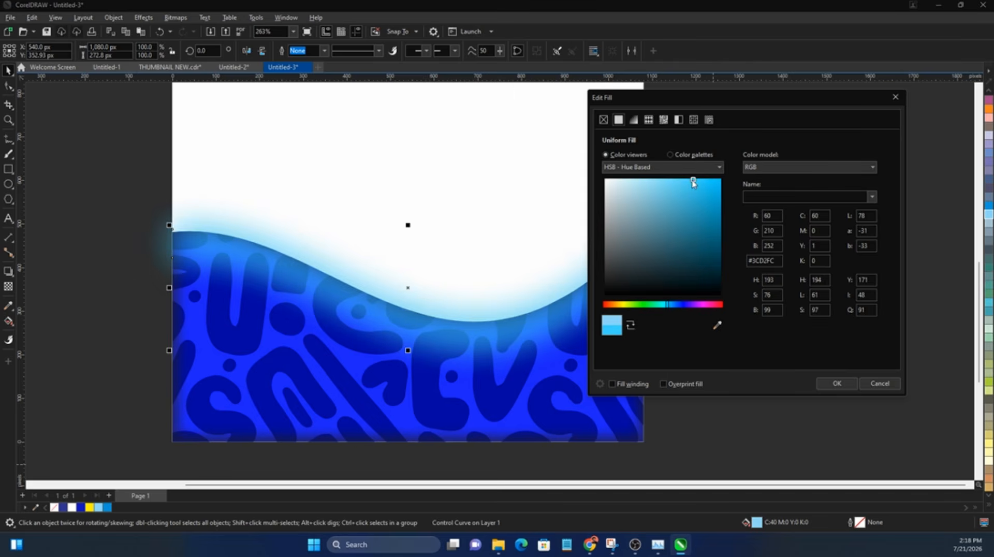
click(839, 383)
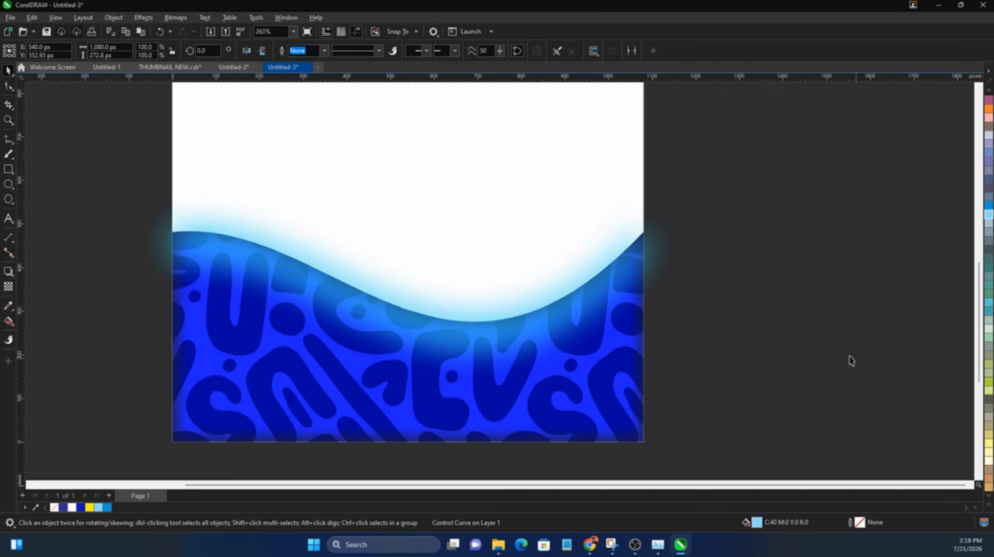
PowerClip the blurred light-blue band inside the patterned wave shape
click(450, 316)
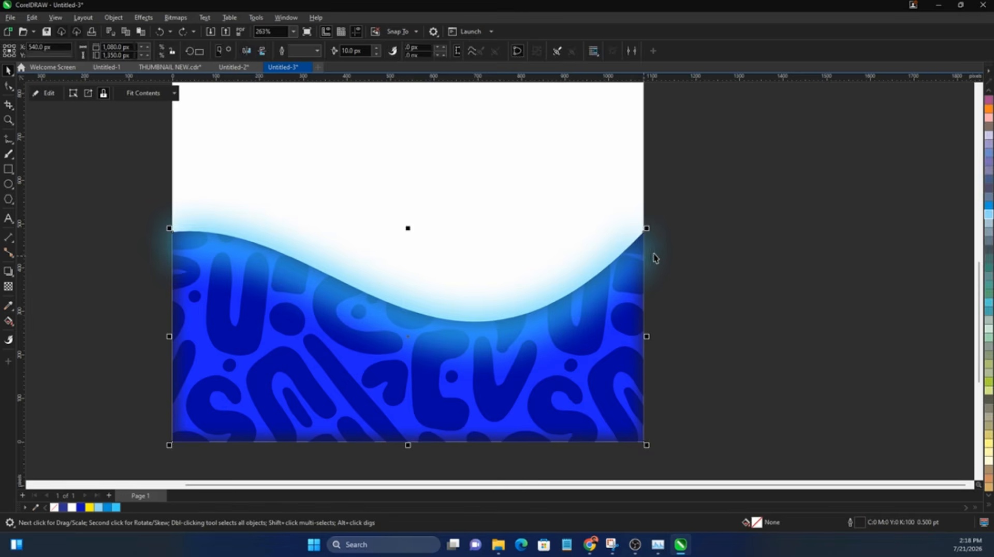
click(654, 253)
drag(766, 147, 90, 405)
drag(406, 288, 407, 294)
right_click(407, 294)
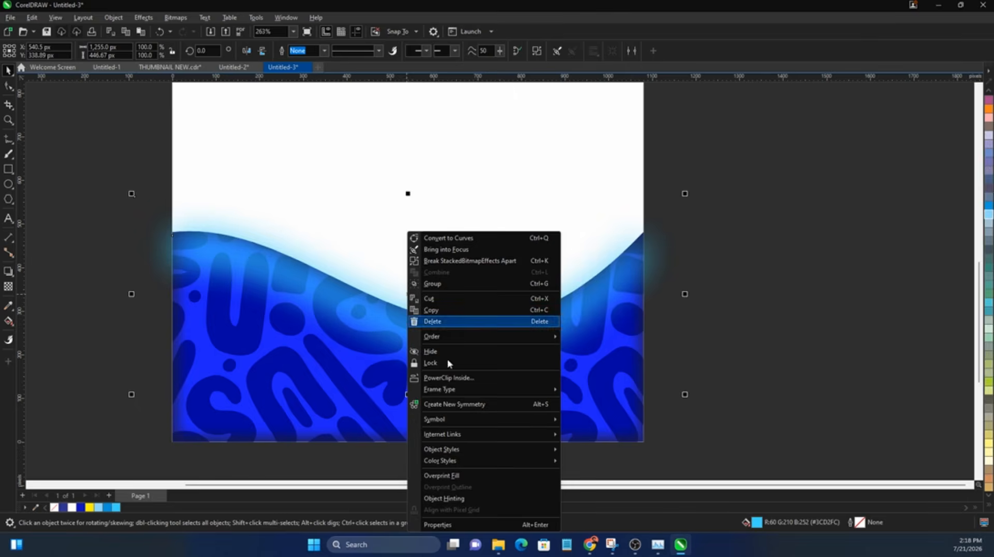
click(468, 383)
click(563, 434)
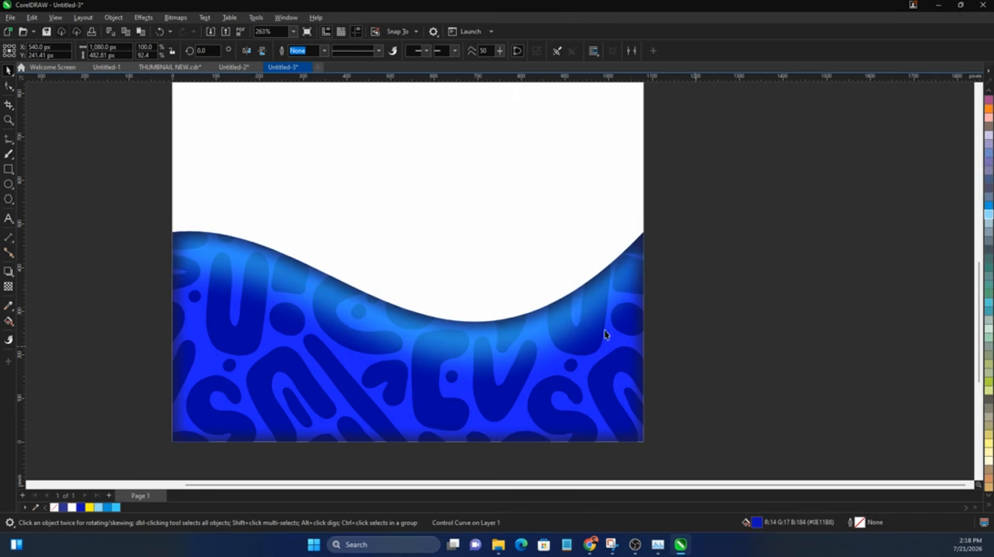
Open the wave's PowerClip contents to examine the clipped glow, leave editing and inspect the wave
double_click(563, 321)
click(514, 312)
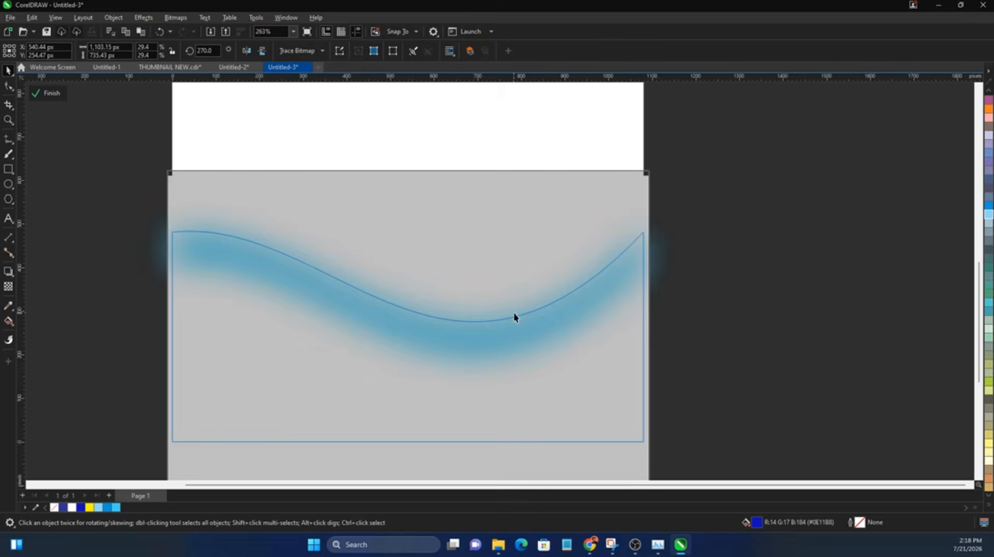
double_click(730, 350)
scroll(417, 355, down, 3)
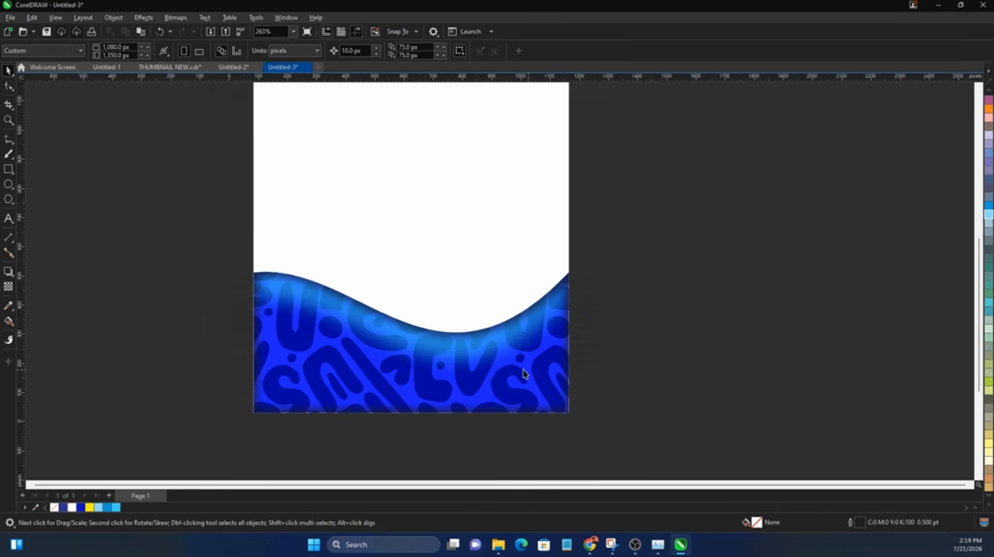
scroll(499, 363, up, 2)
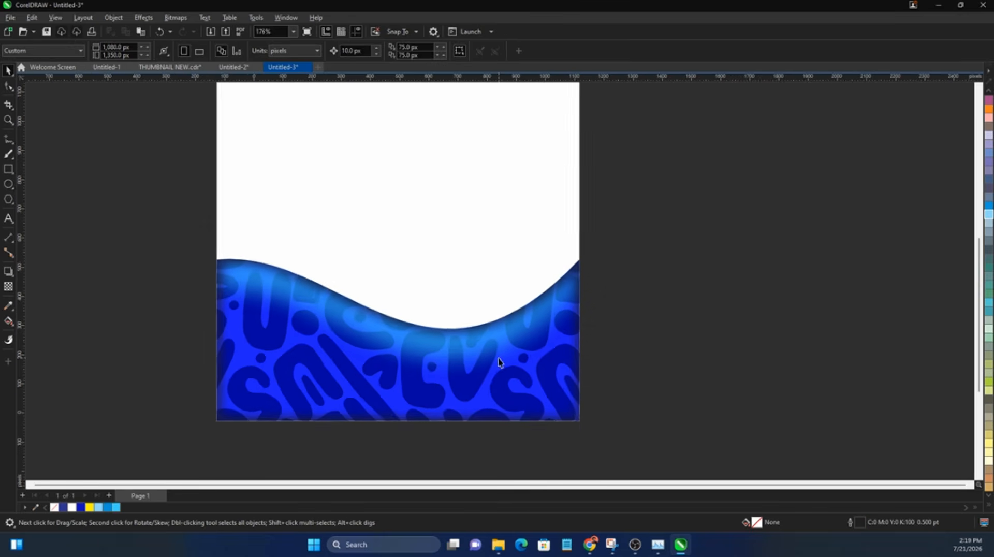
Fill the white background rectangle with a very dark navy blue using the RGB colour model
click(488, 207)
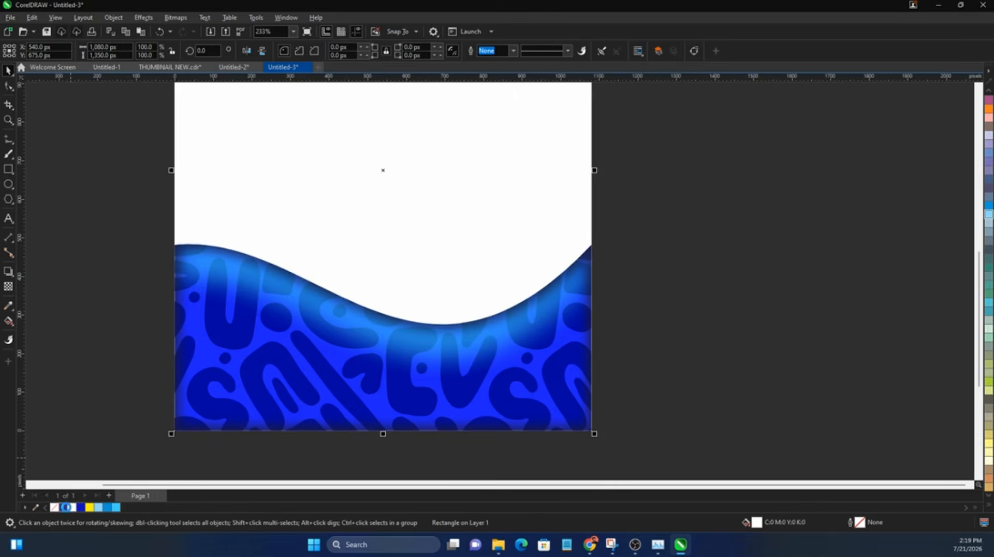
click(63, 507)
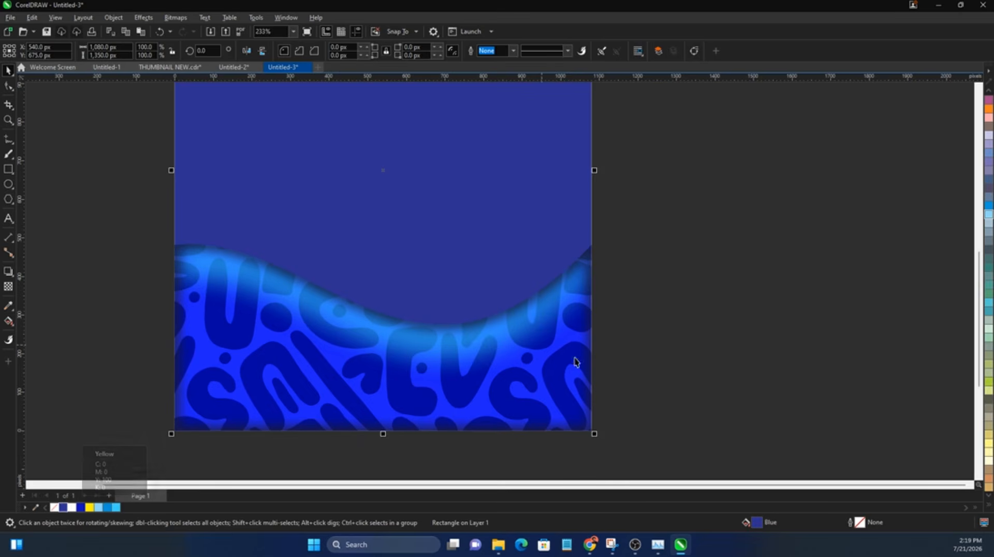
scroll(572, 360, down, 2)
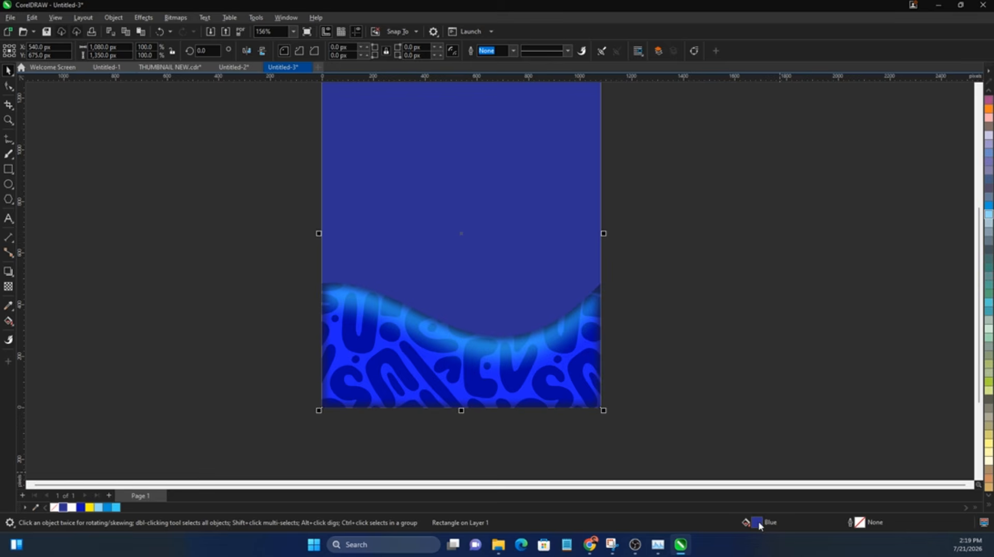
key(shift+F11)
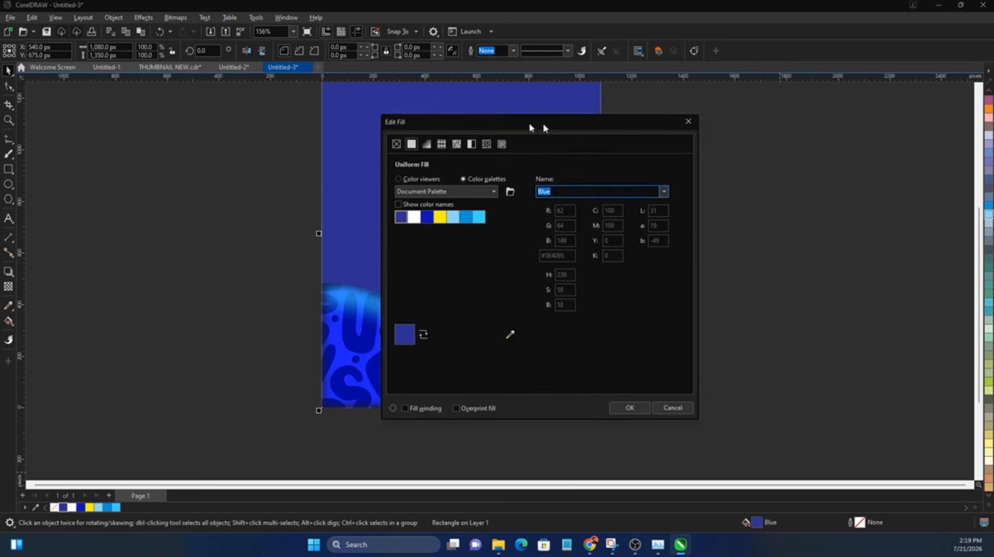
click(647, 158)
click(772, 167)
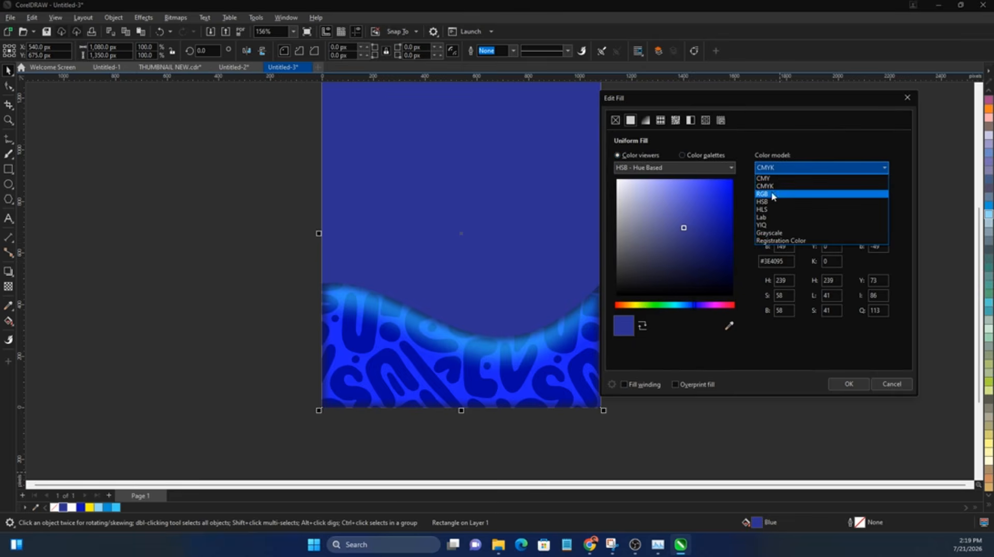
click(772, 194)
click(723, 245)
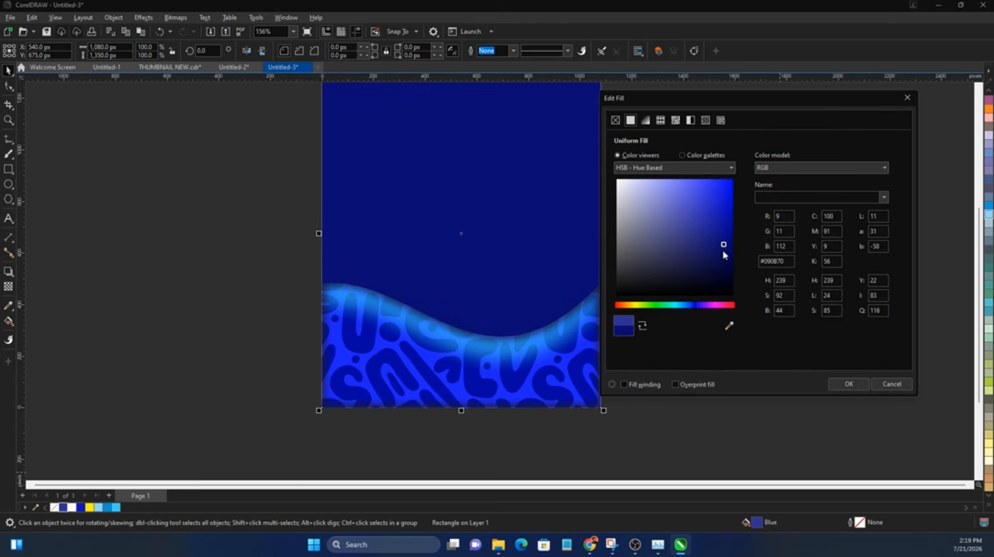
click(842, 383)
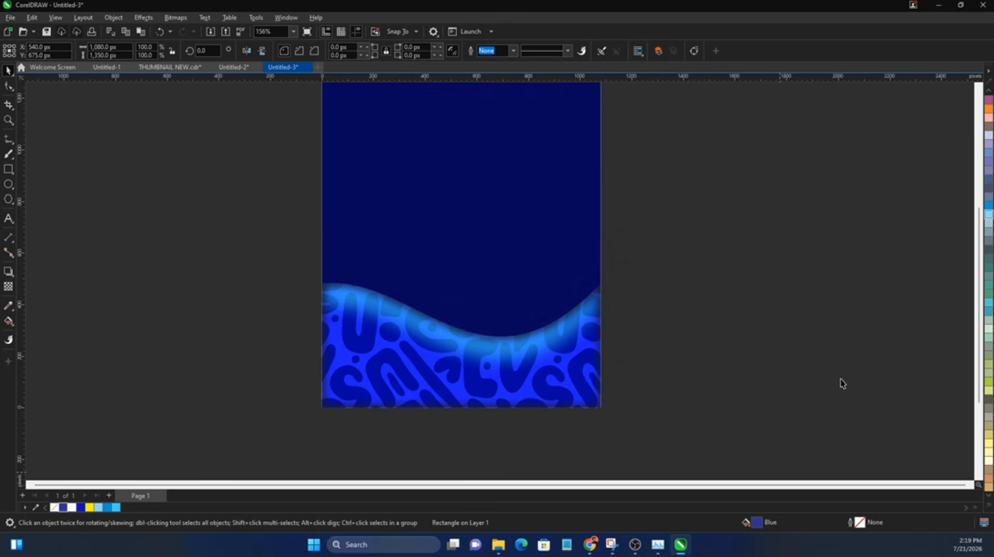
key(Escape)
Scale the patterned wave up from its centre to about 1,131 px wide and 506 px high, past the page edges
scroll(563, 315, up, 1)
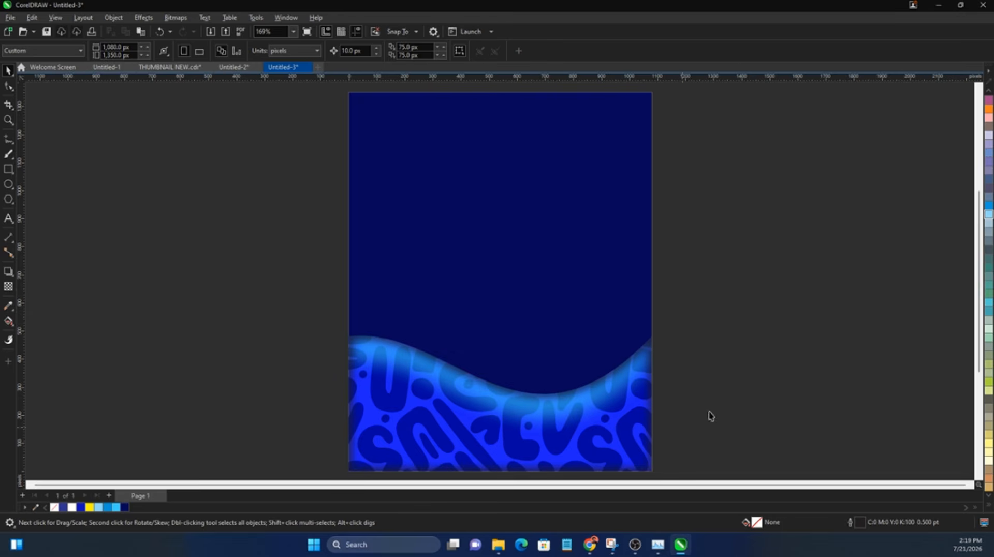
click(540, 416)
click(541, 416)
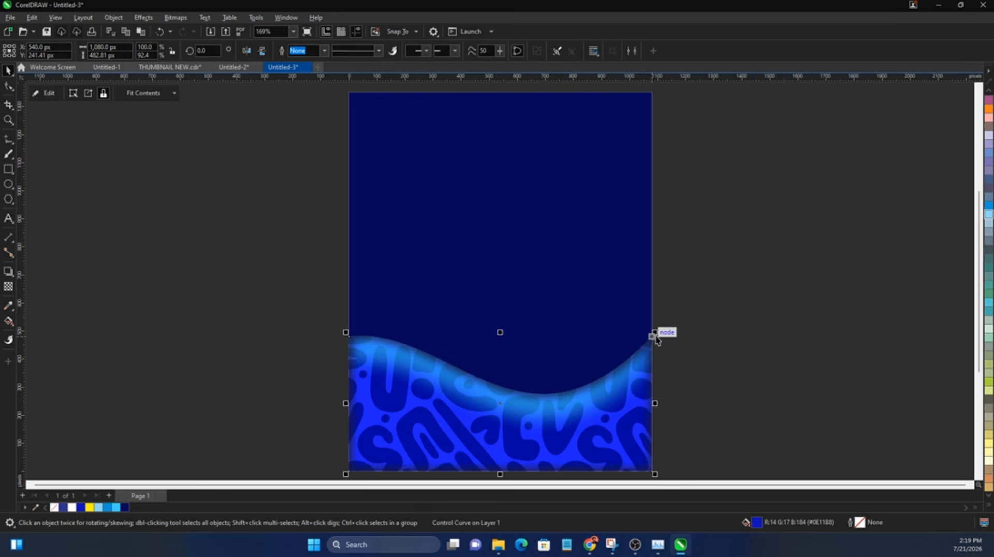
drag(653, 334, 662, 330)
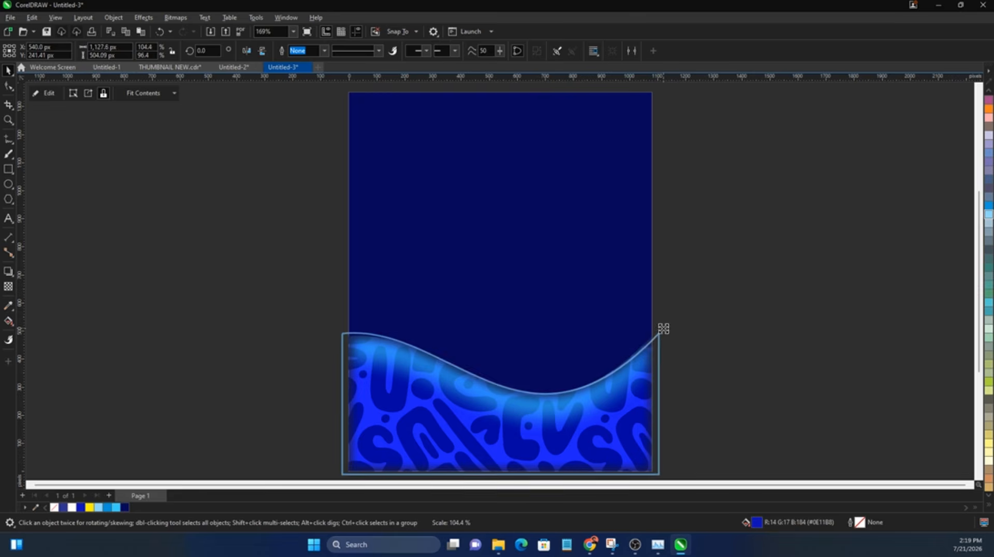
PowerClip the enlarged patterned wave inside the dark navy background rectangle
right_click(635, 371)
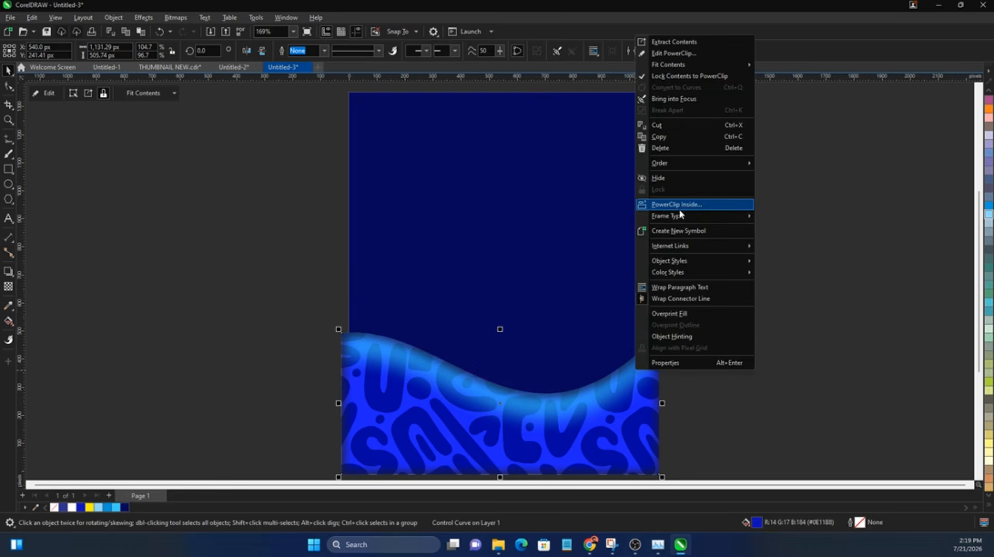
click(617, 204)
click(605, 230)
key(Escape)
scroll(717, 406, down, 2)
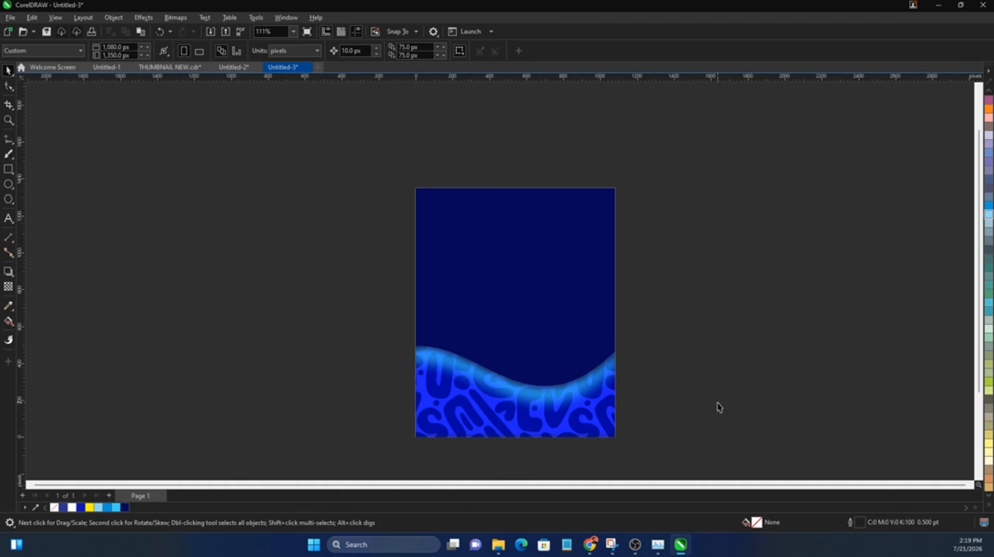
Try a black fill on the dark navy background rectangle and undo it
scroll(571, 371, up, 2)
click(572, 370)
click(318, 365)
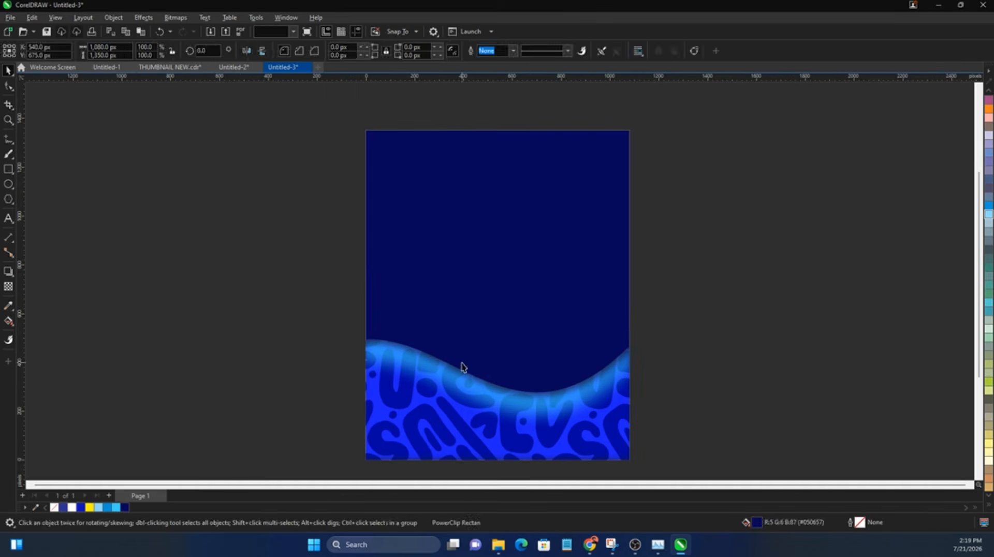
click(436, 380)
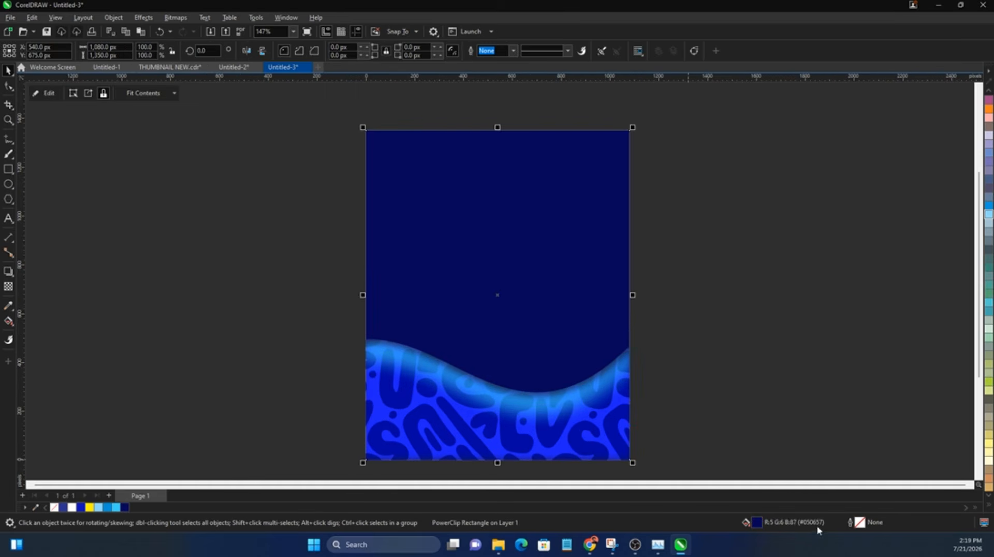
click(988, 504)
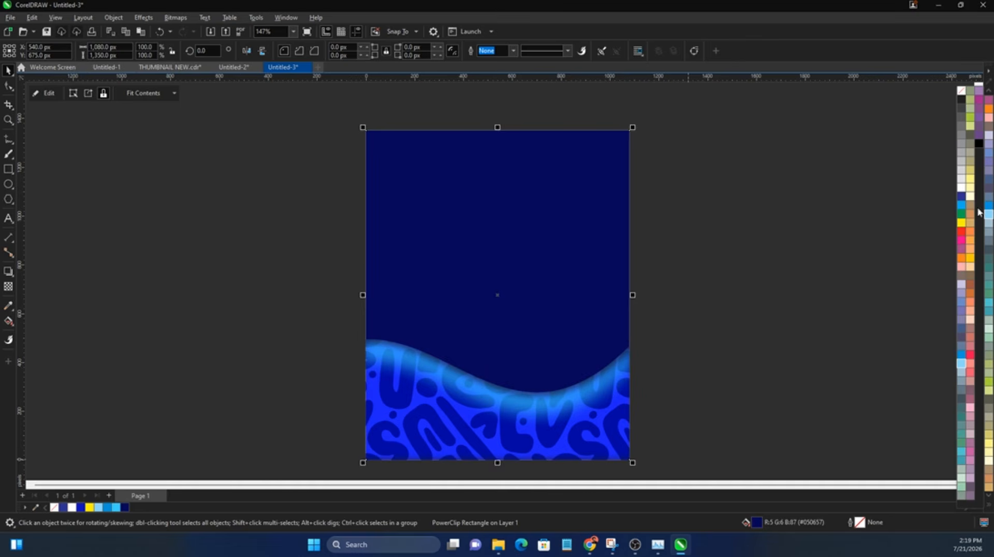
click(981, 145)
click(785, 290)
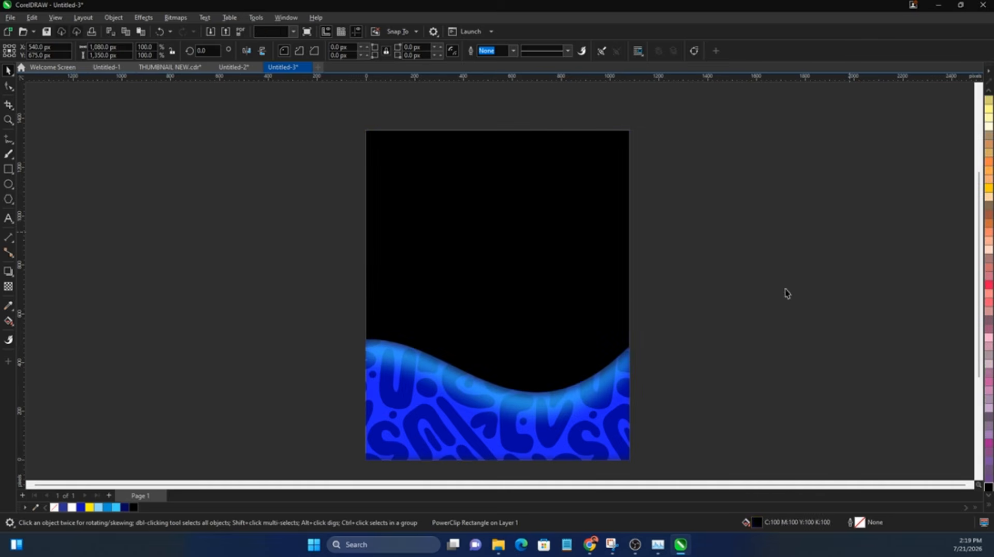
key(ctrl+z)
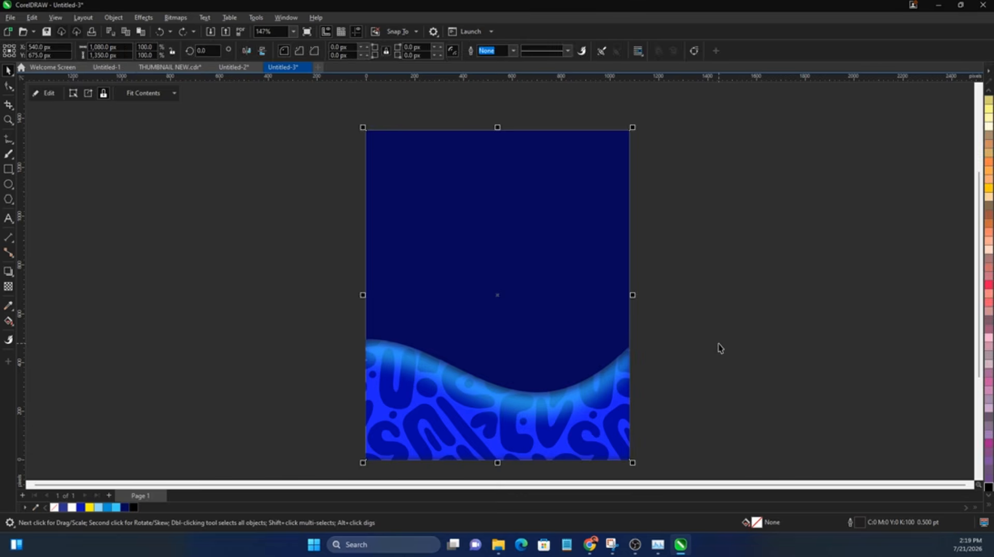
click(719, 344)
key(F4)
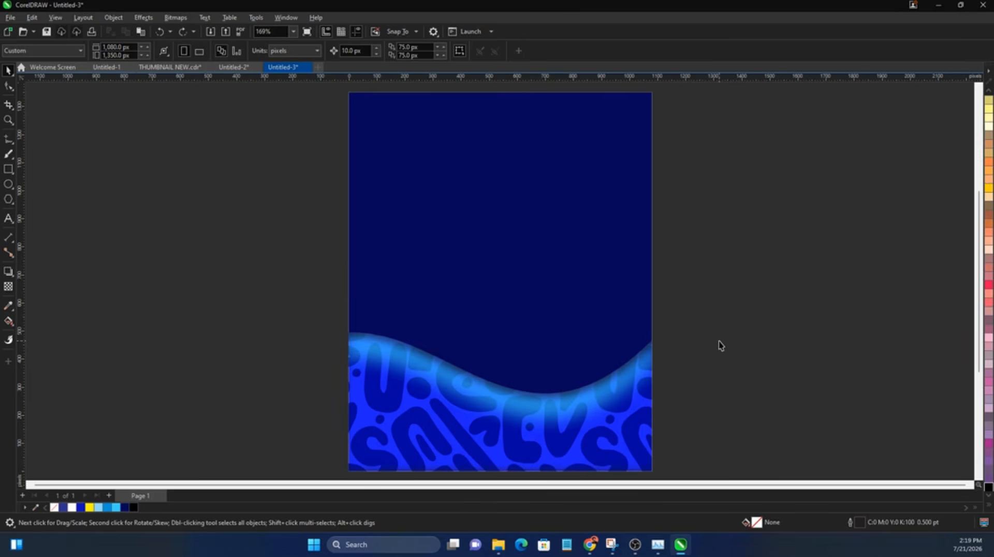